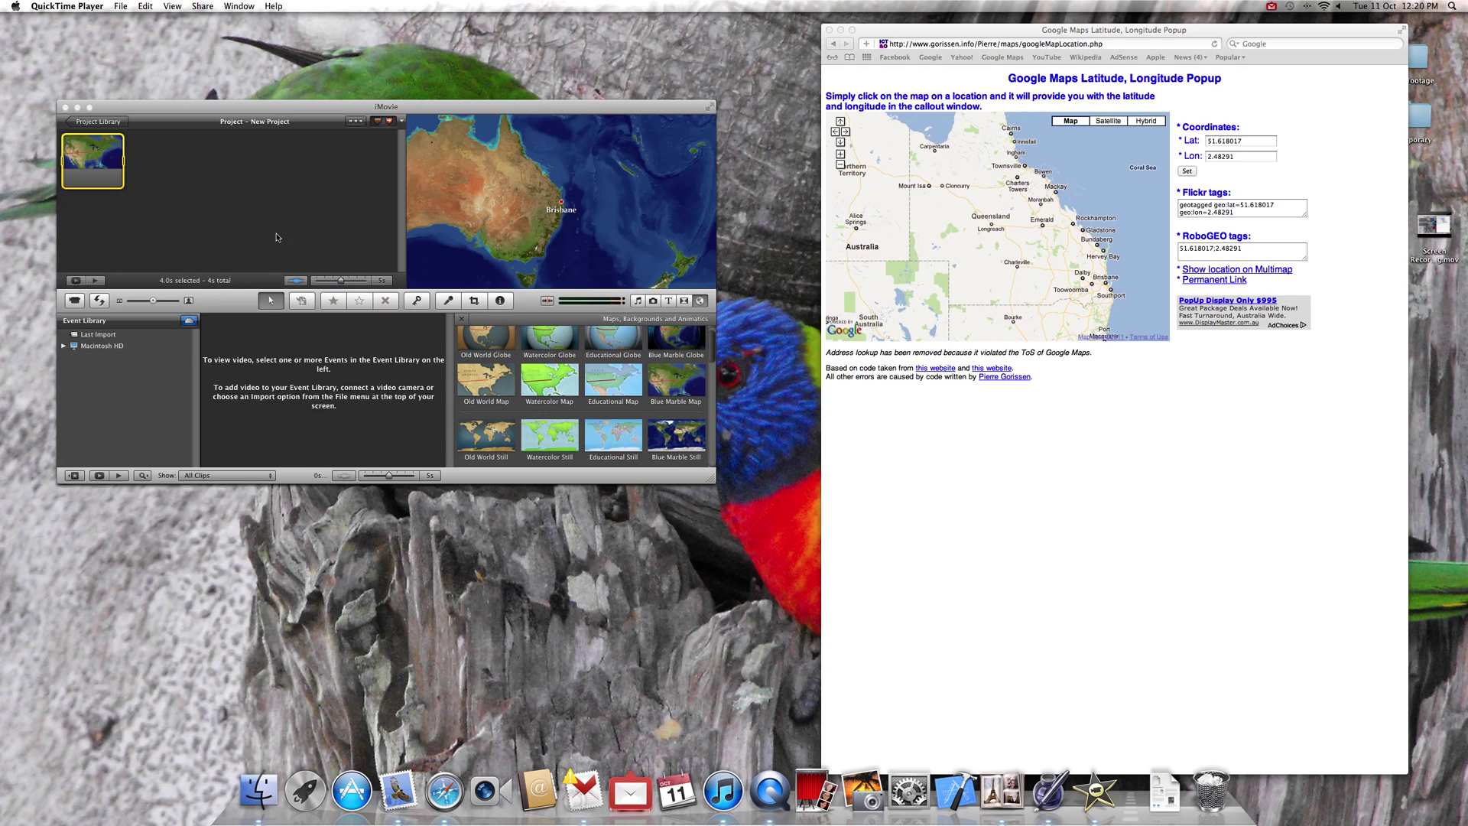
Step: With iMovie in front, toggle the Maps and Backgrounds panel and open the map clip's gear menu
click(236, 109)
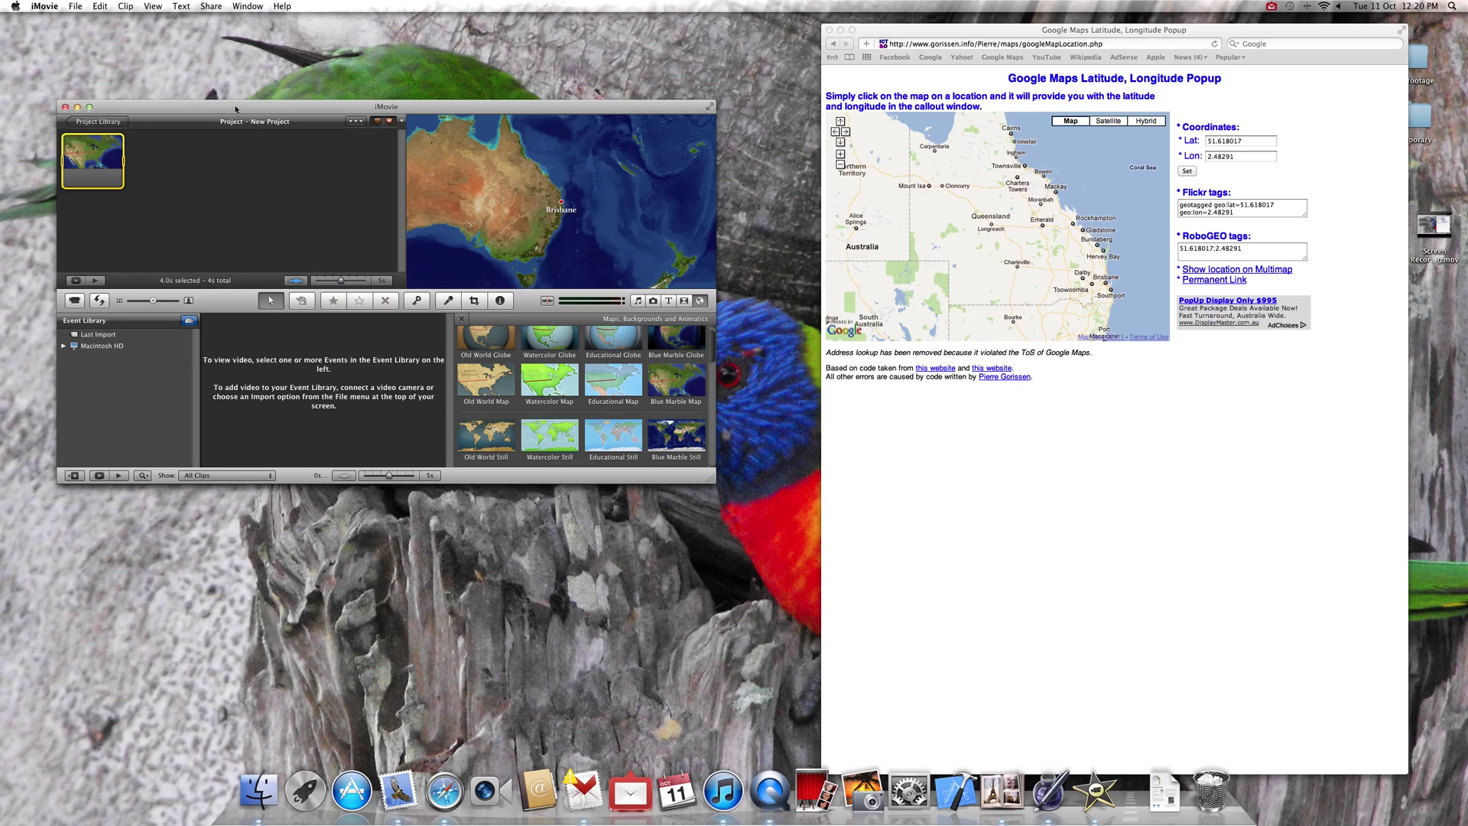
click(84, 7)
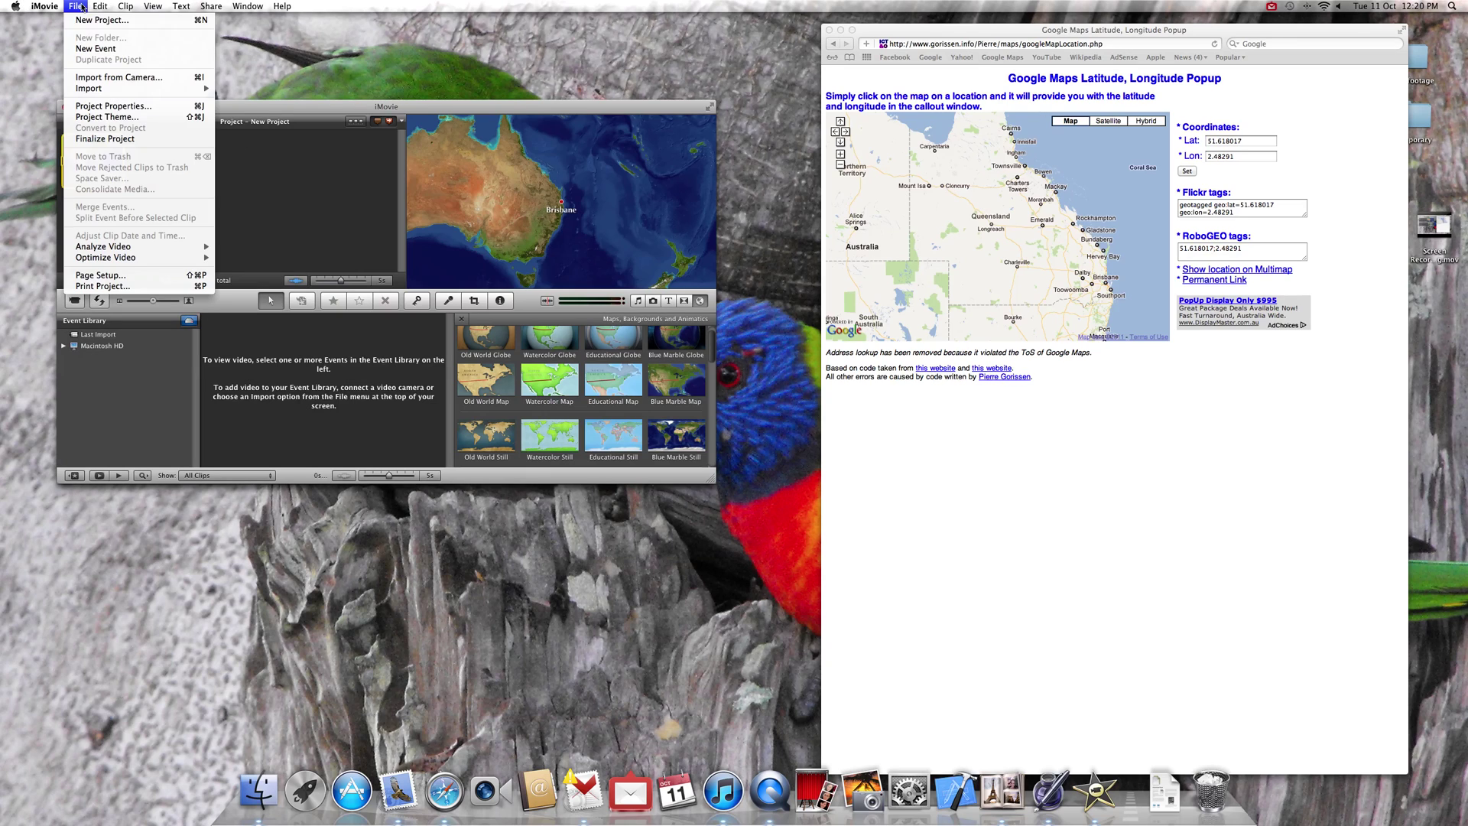
click(229, 69)
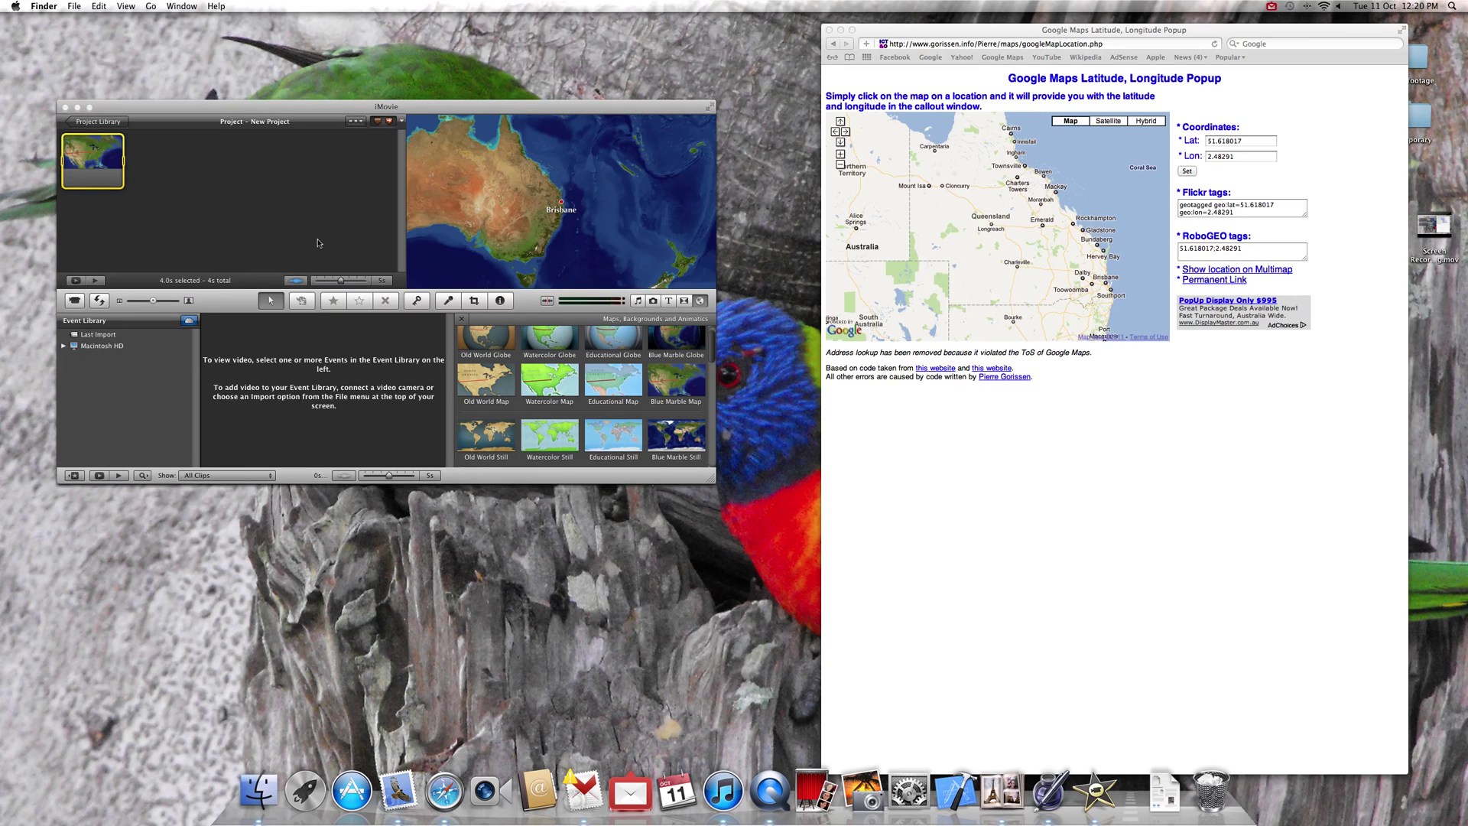
click(700, 301)
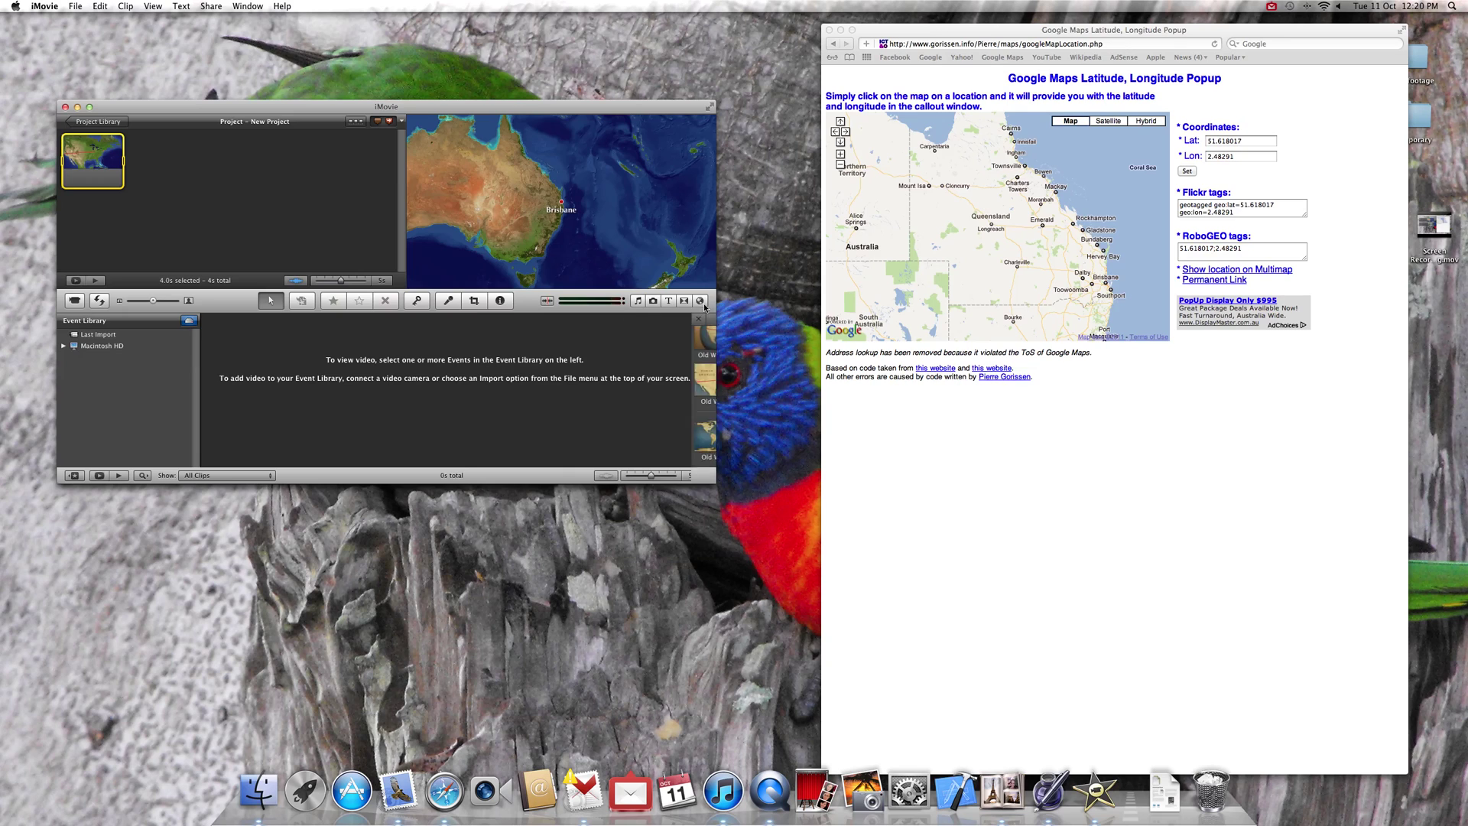
click(702, 301)
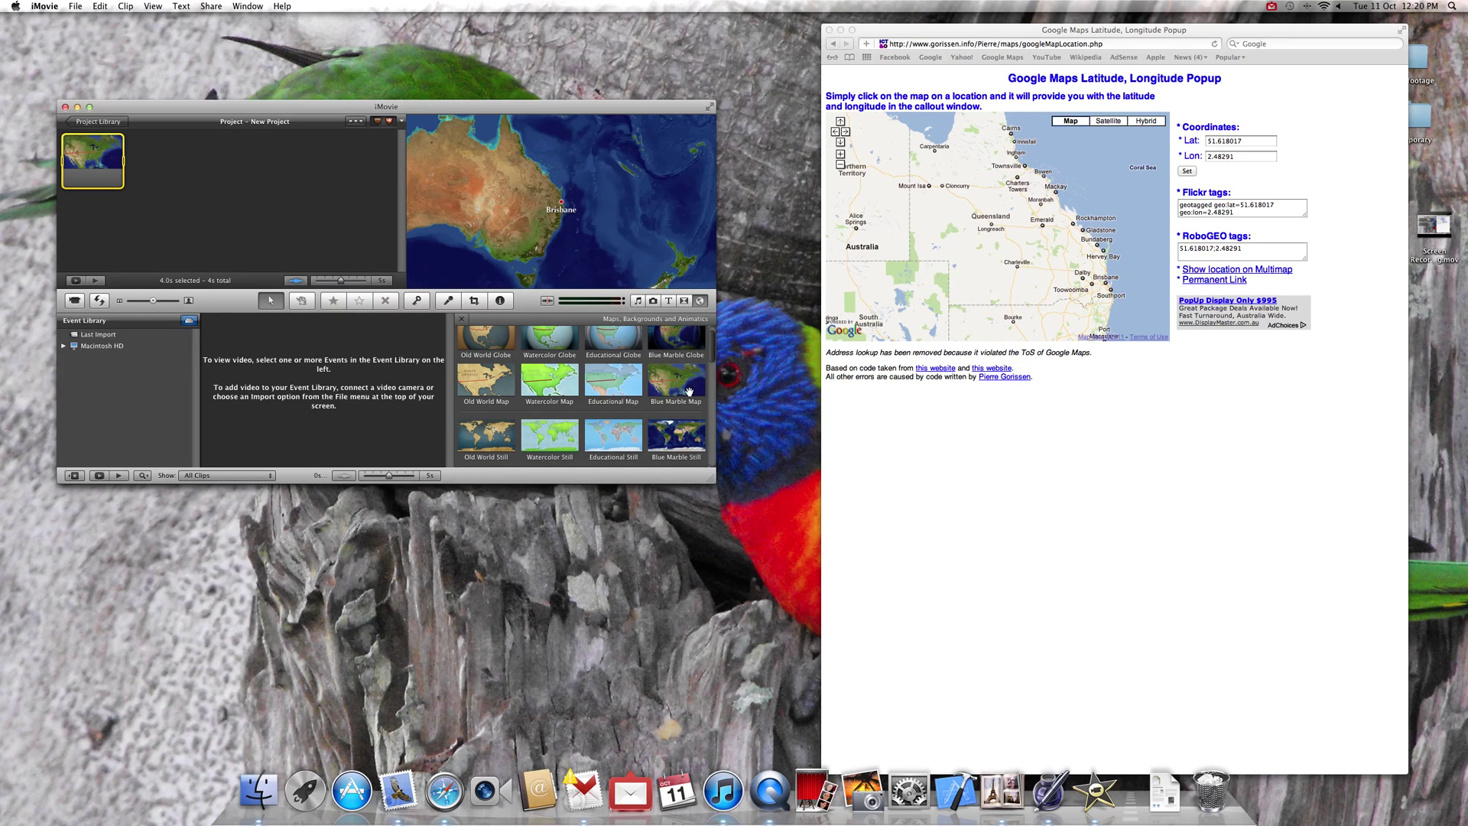
mouse_move(74, 167)
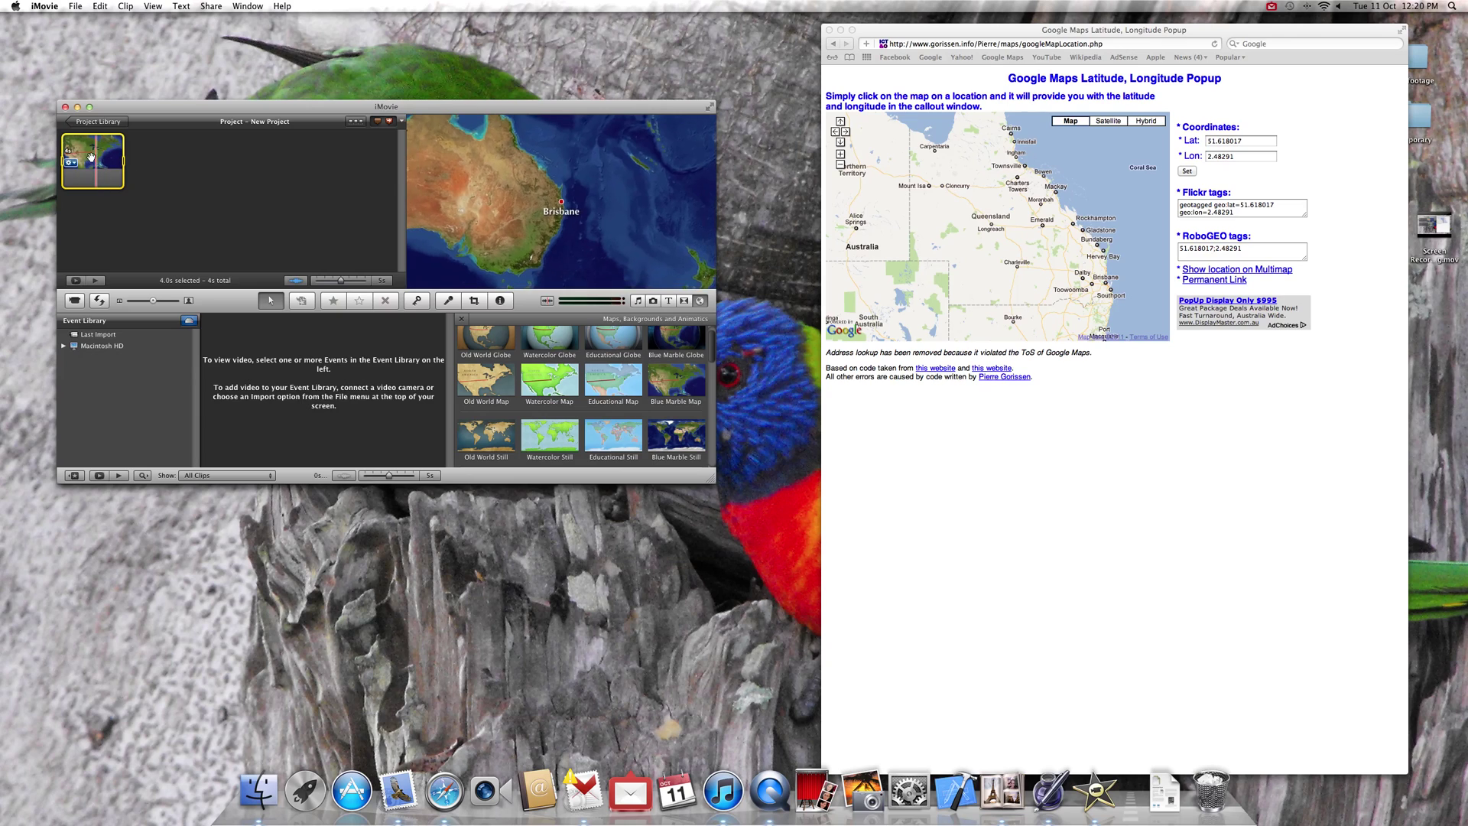
click(72, 164)
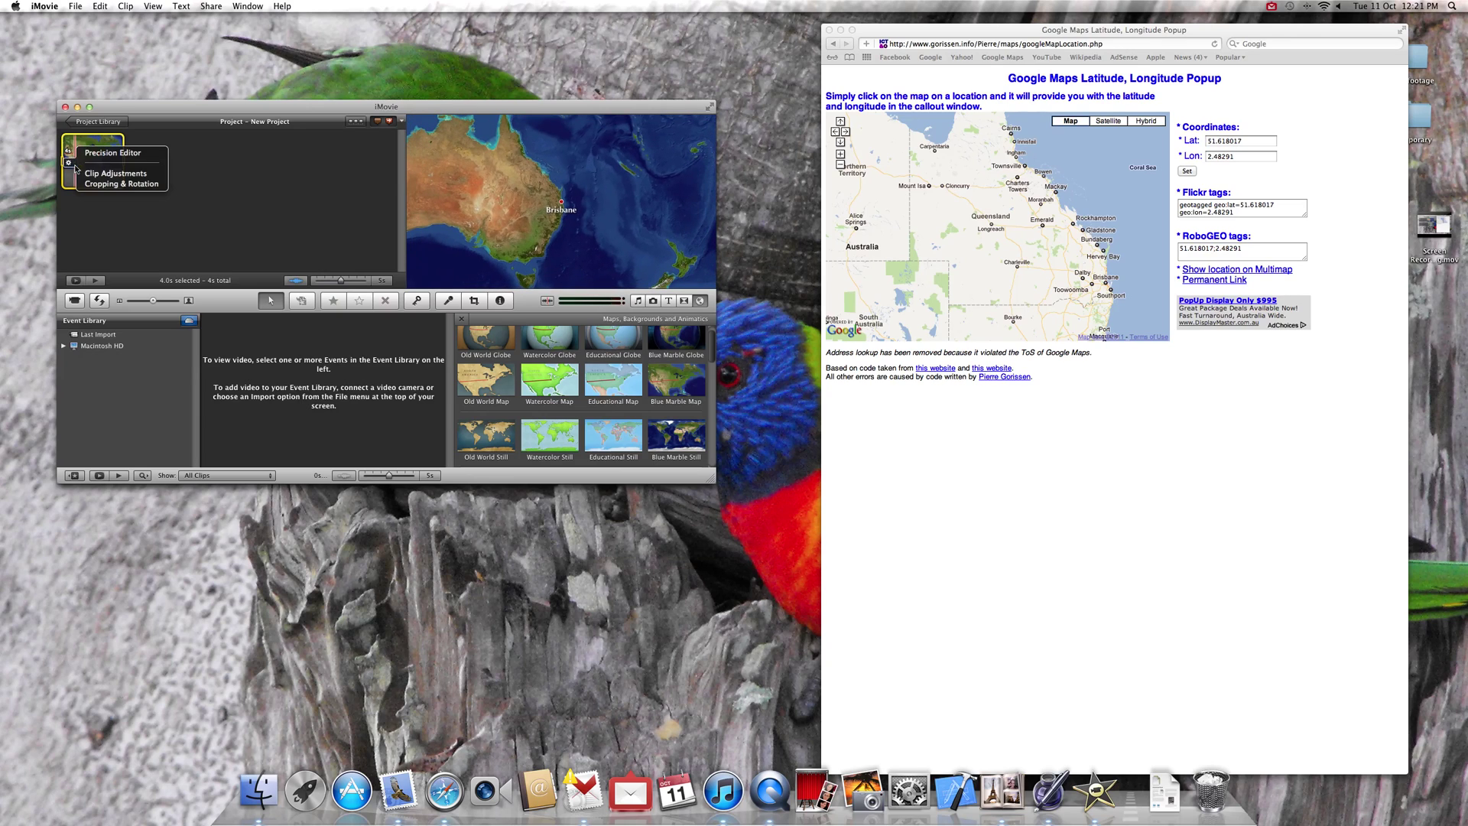
Step: Open Clip Adjustments and set the map clip's duration to 15 seconds
click(94, 177)
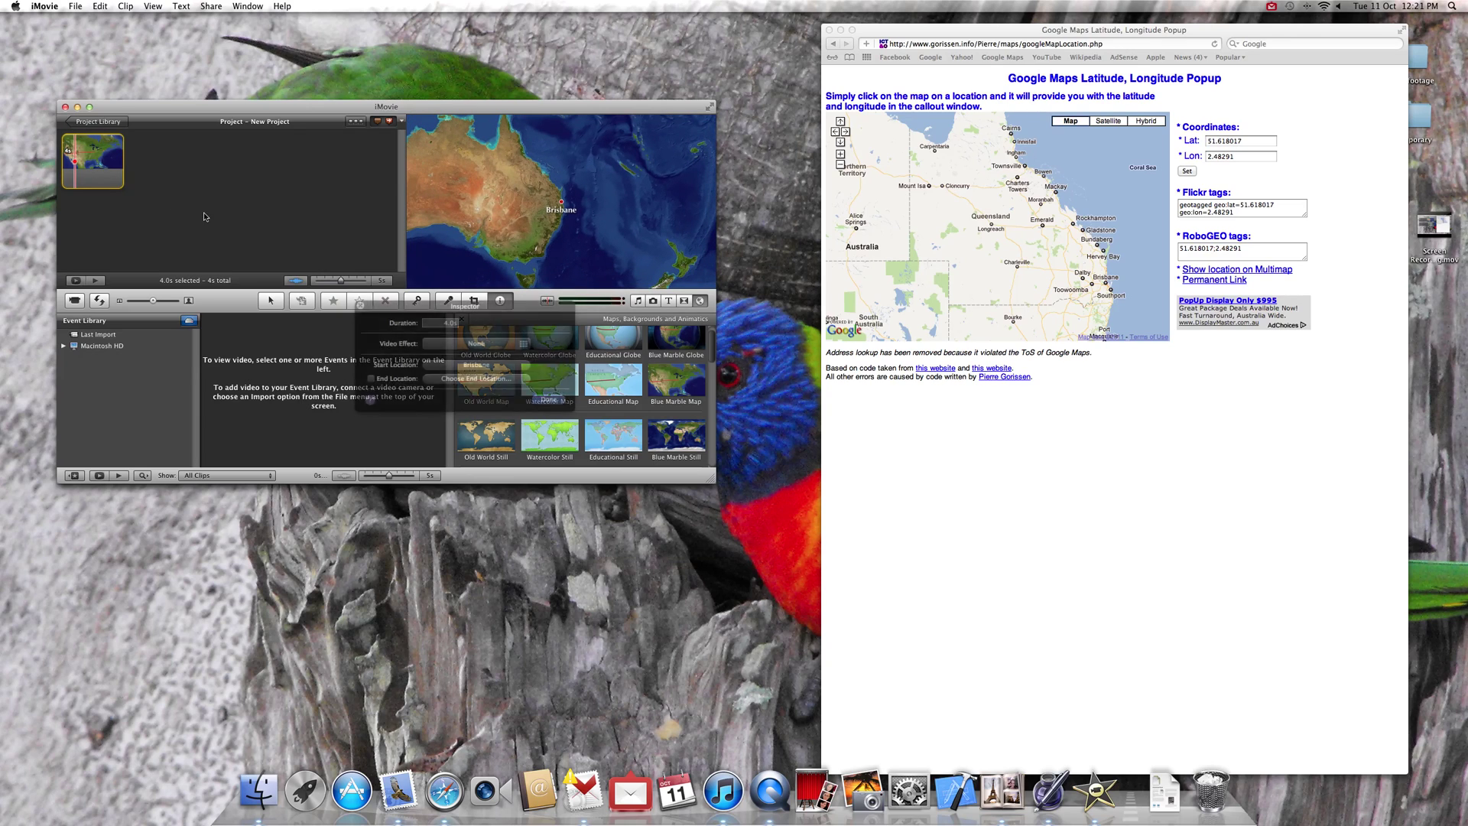
click(449, 323)
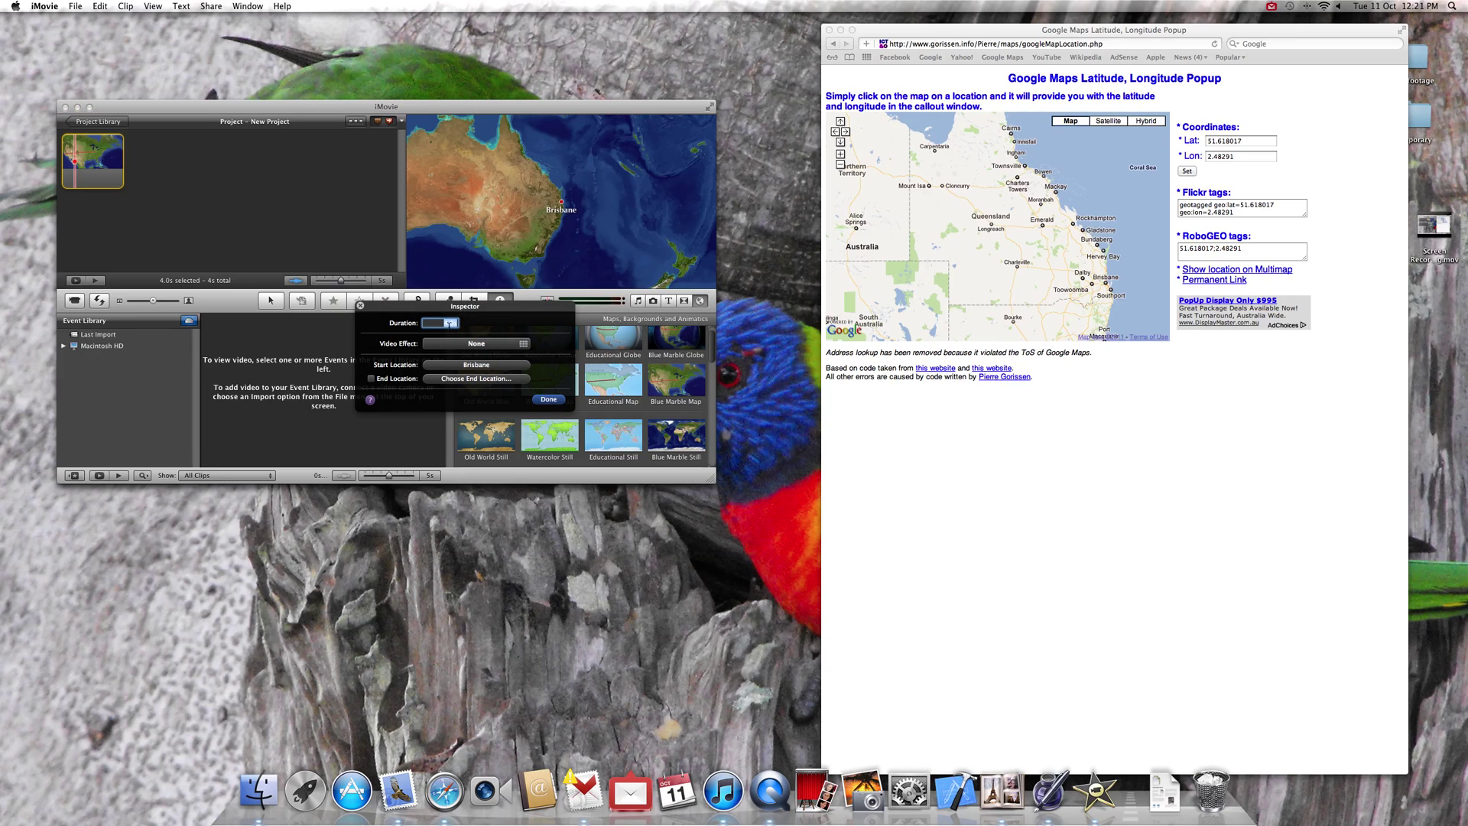
key(BackSpace)
Step: Search for 'emerald' as the start location, which returns Not Found
click(468, 366)
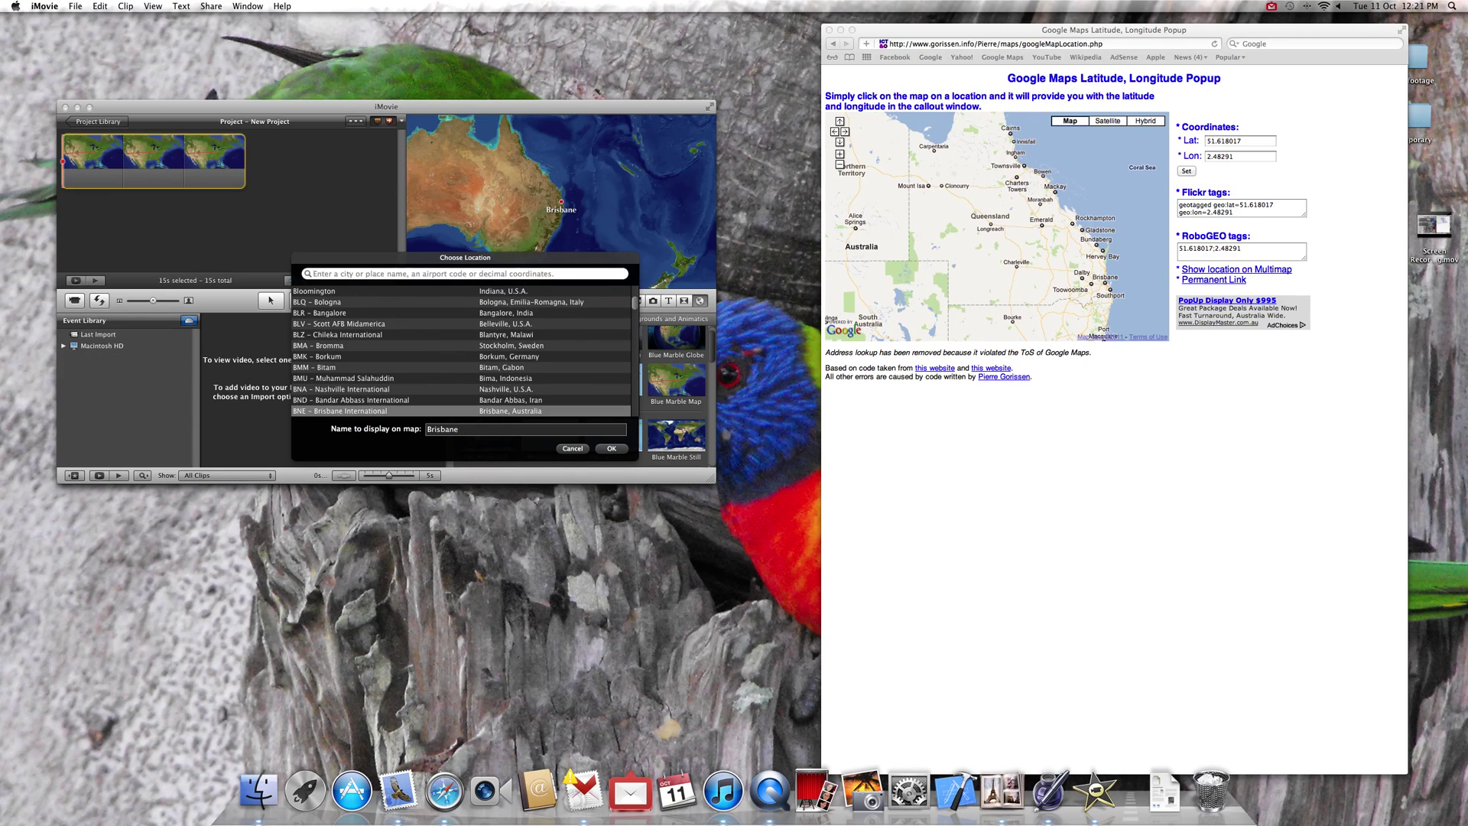
text(emerald)
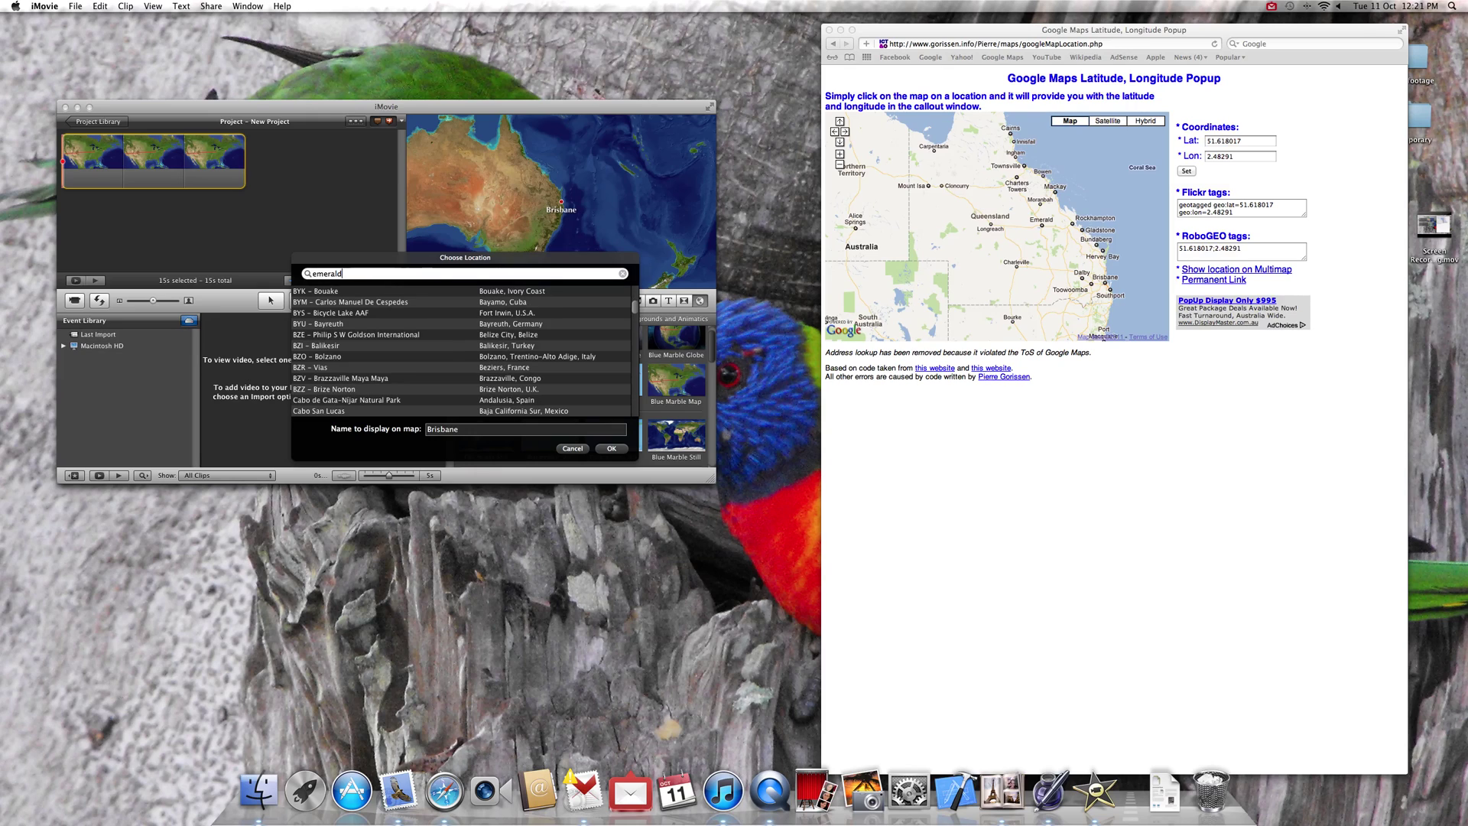
key(Return)
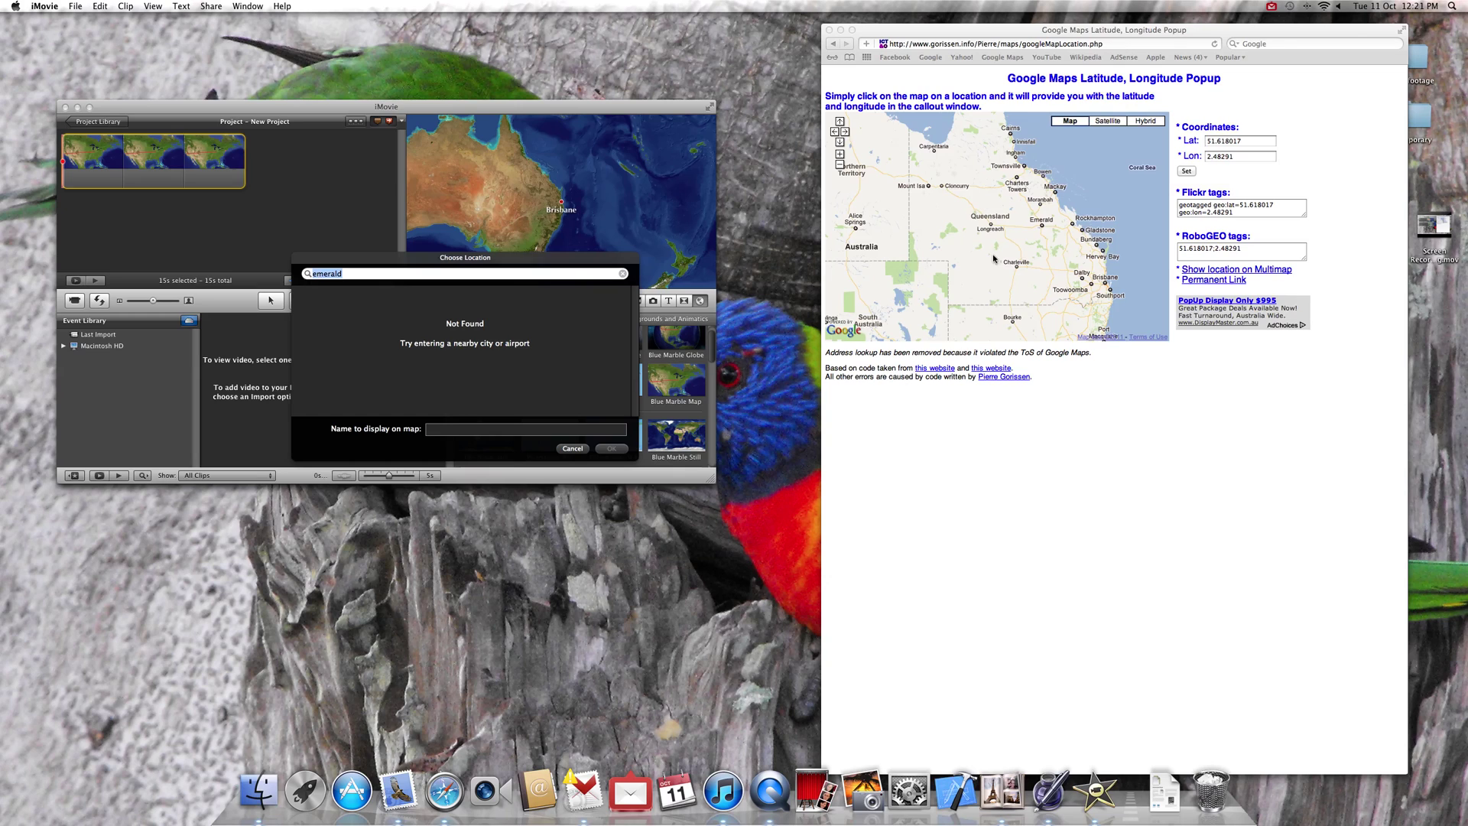
Step: Mark Emerald on the coordinates map to get -23.563987, 148.315430 and select the latitude
click(1044, 227)
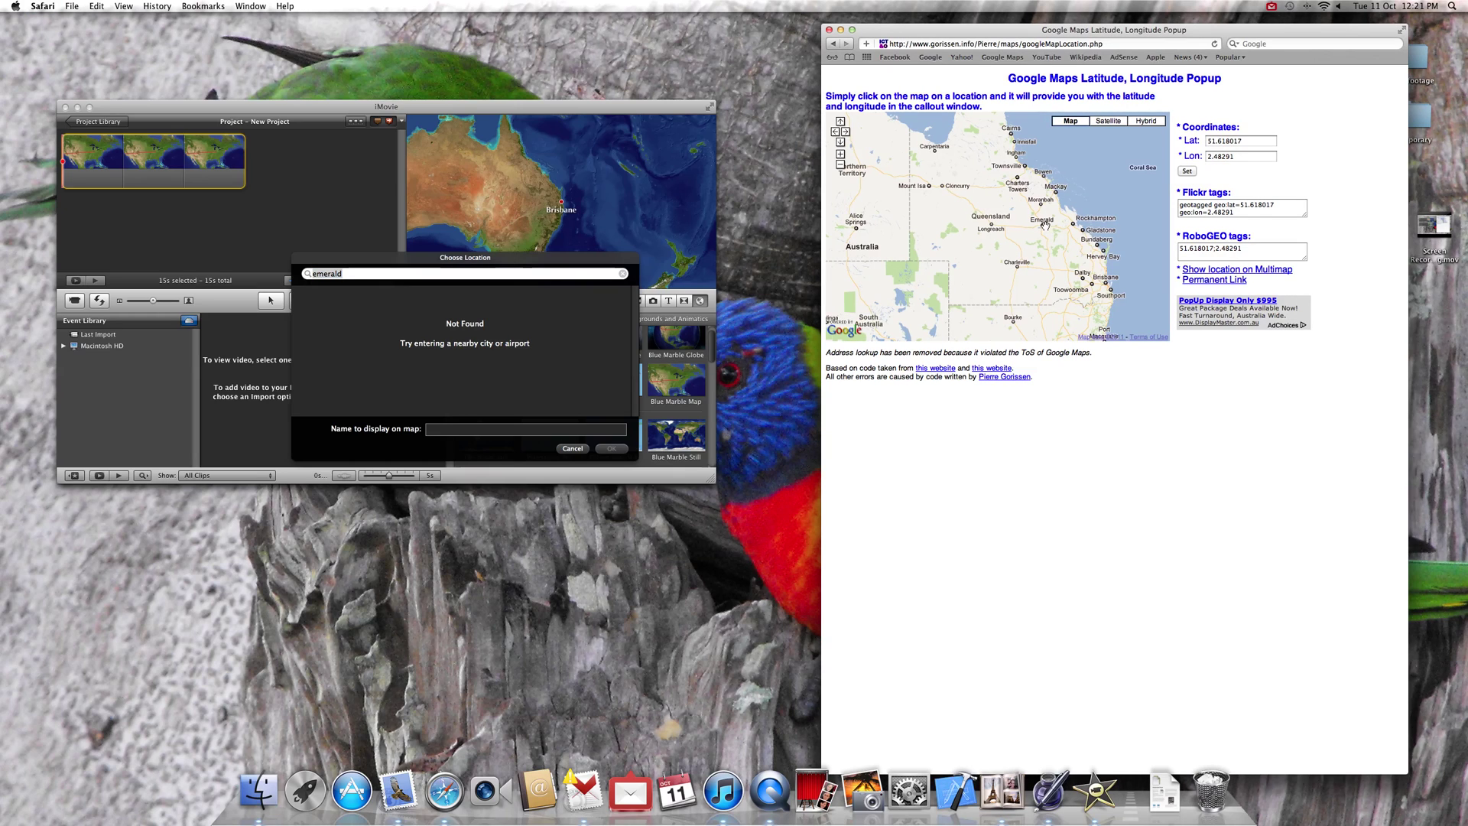
click(1046, 225)
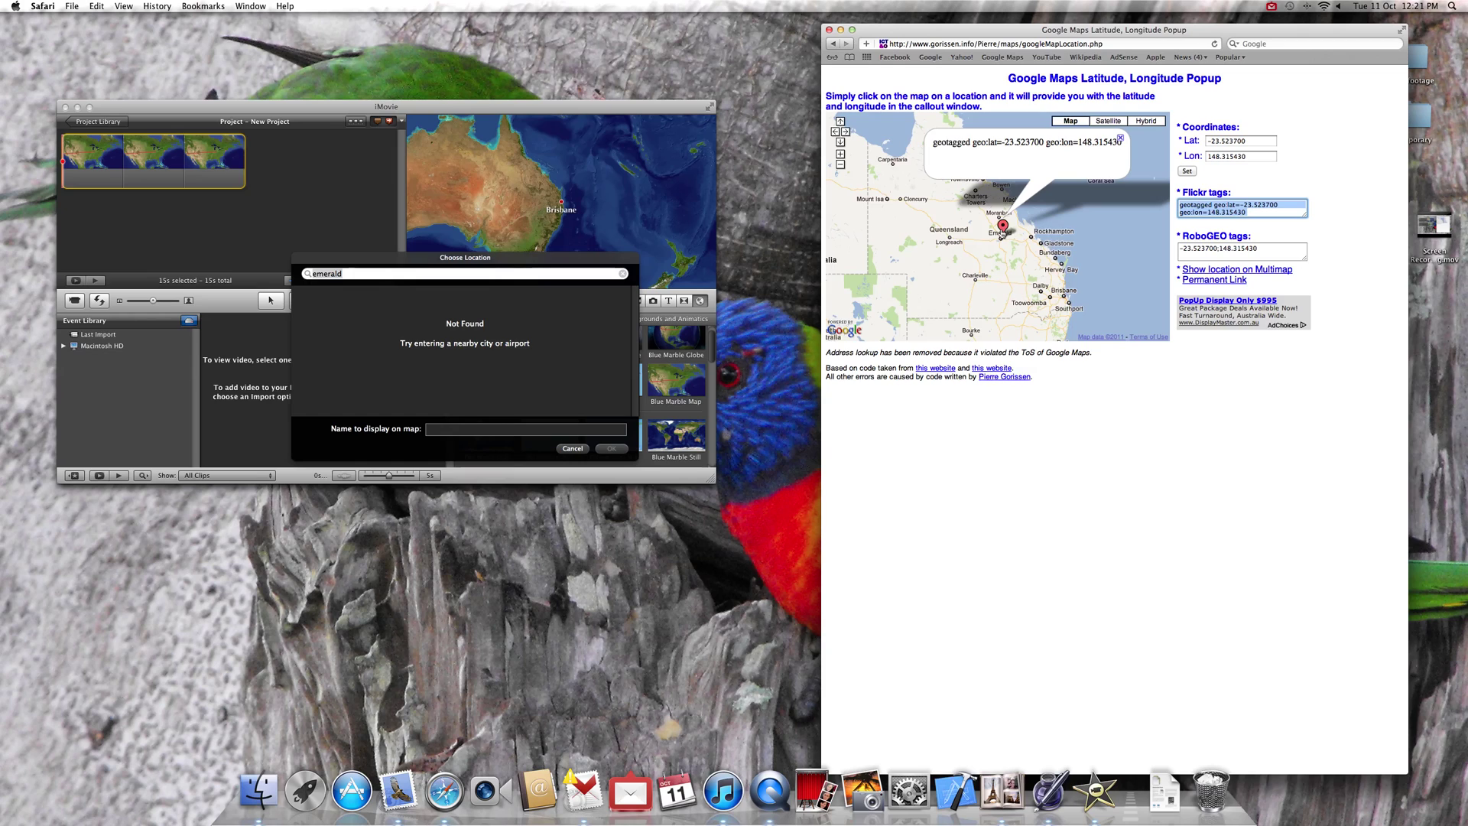
click(1004, 231)
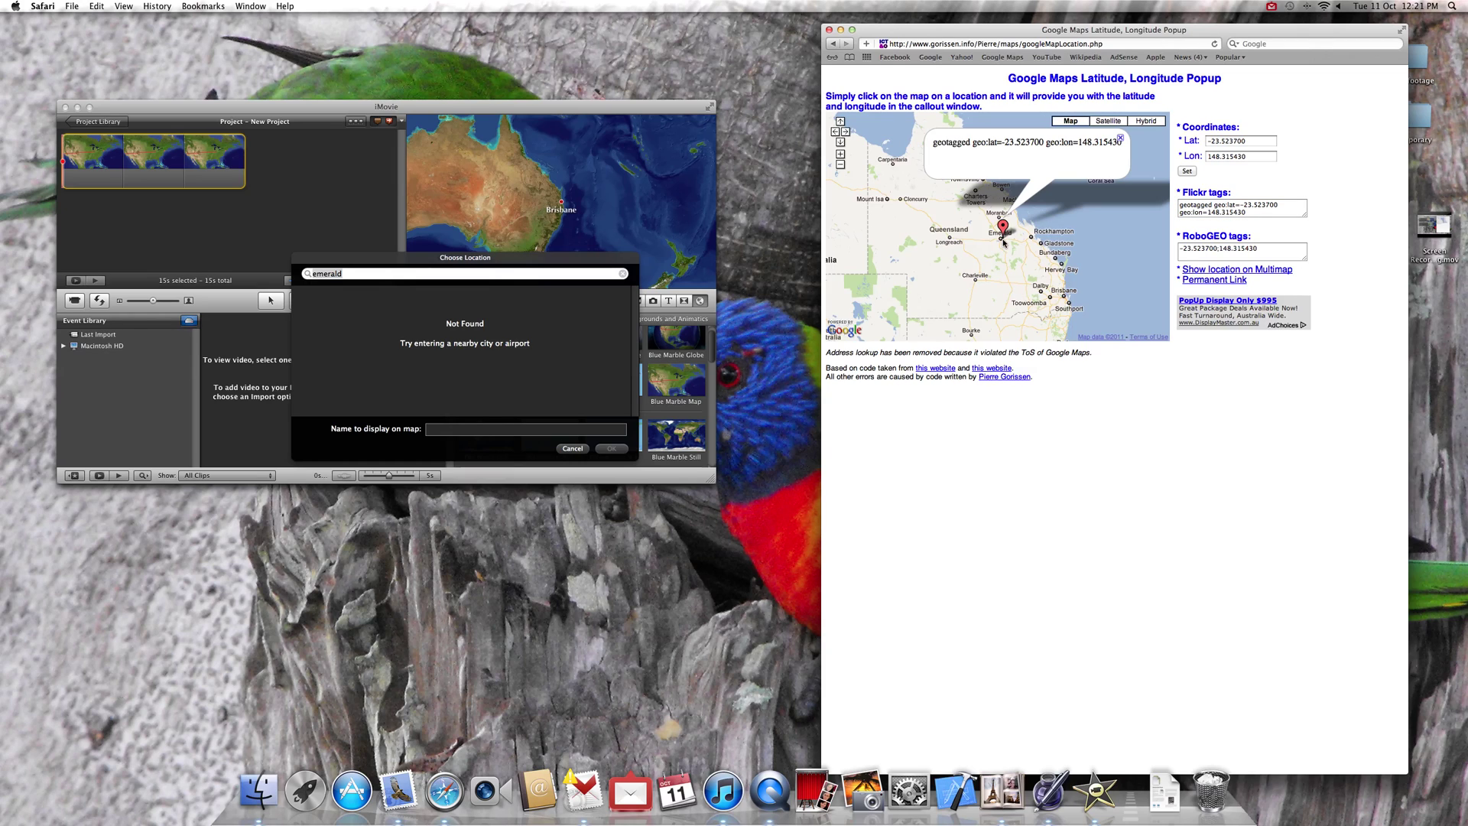
click(1001, 240)
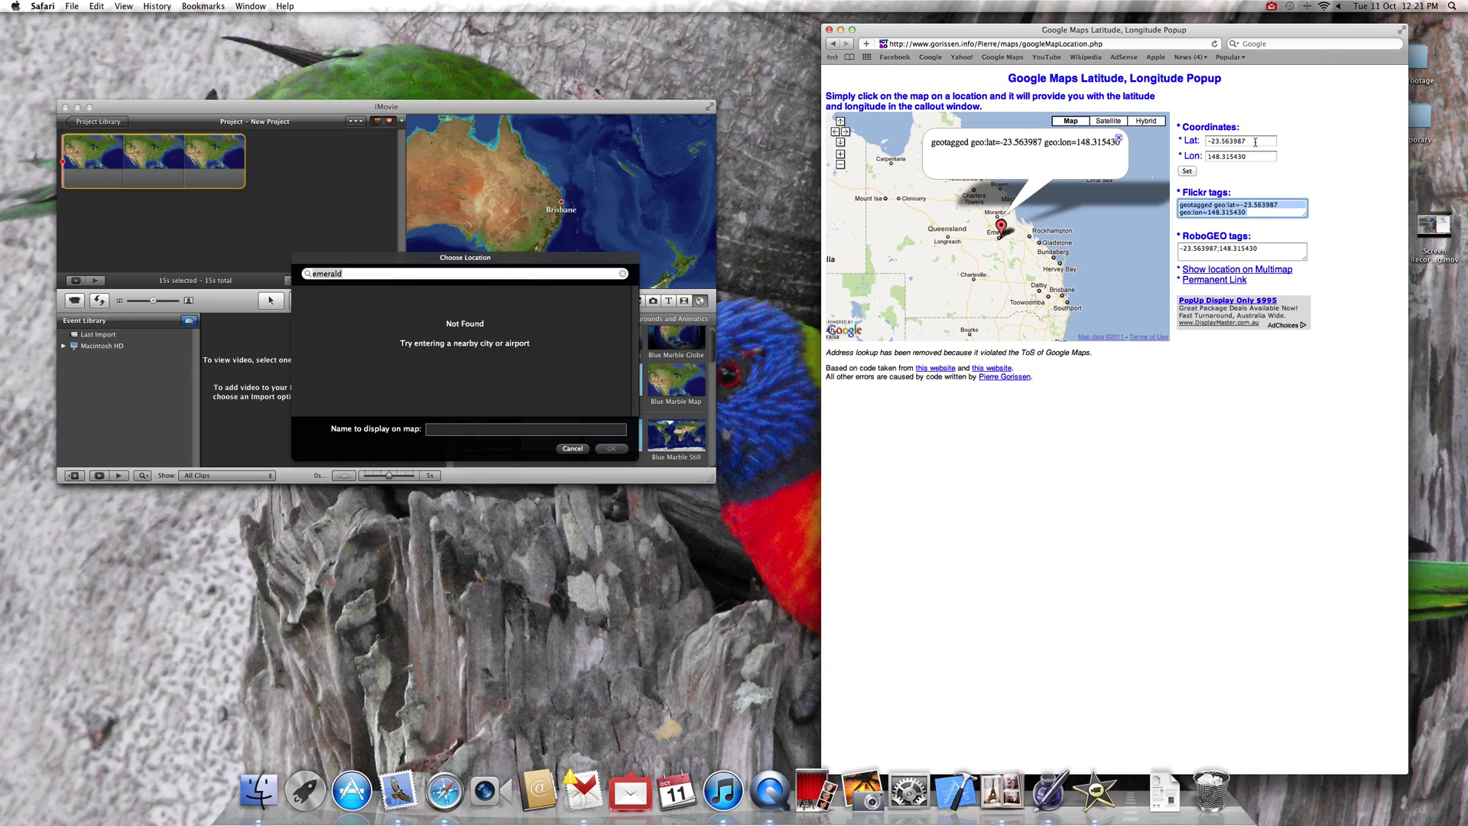
drag(1254, 142, 1193, 143)
key(super+c)
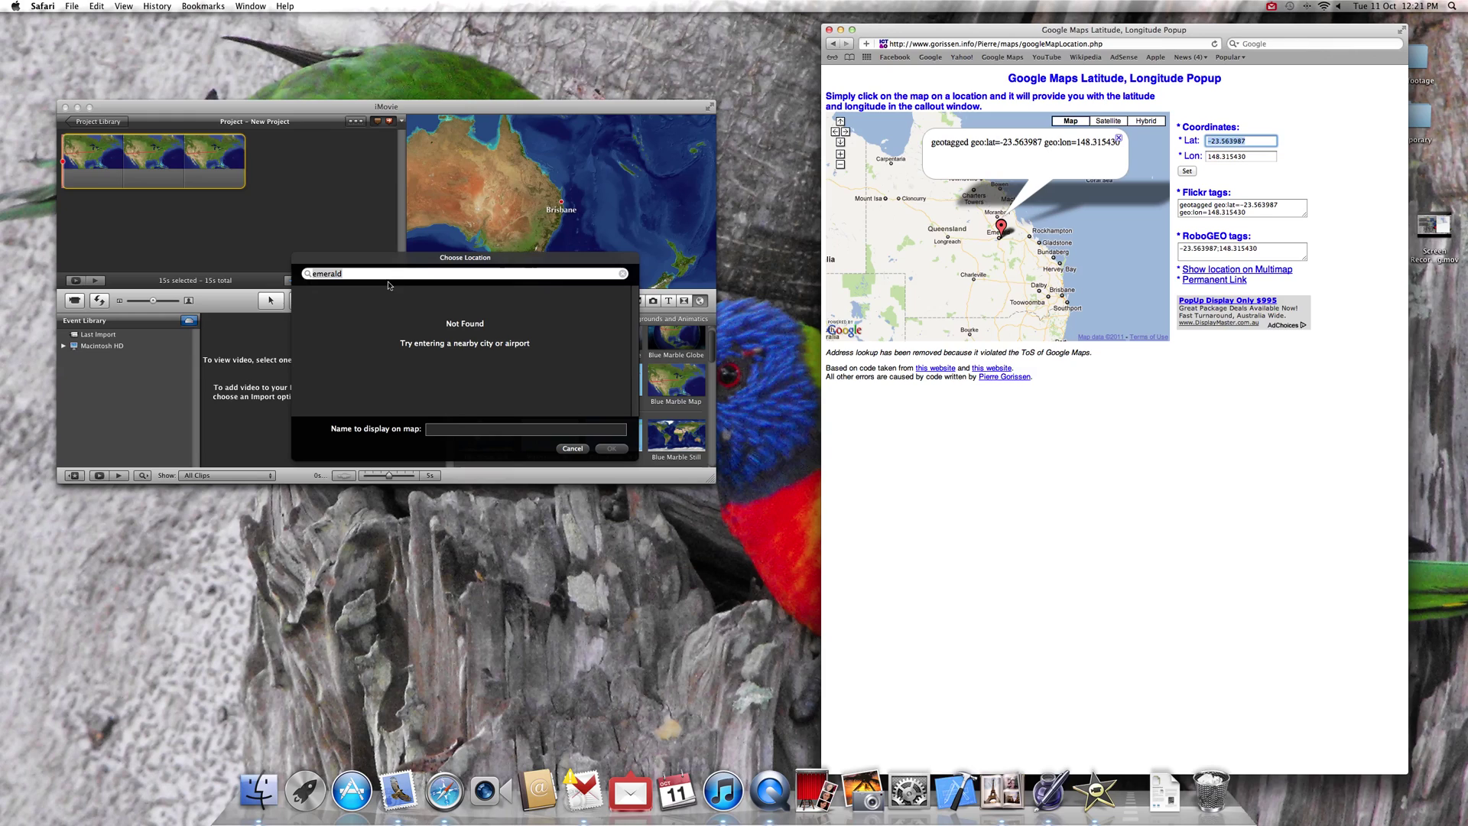
click(350, 273)
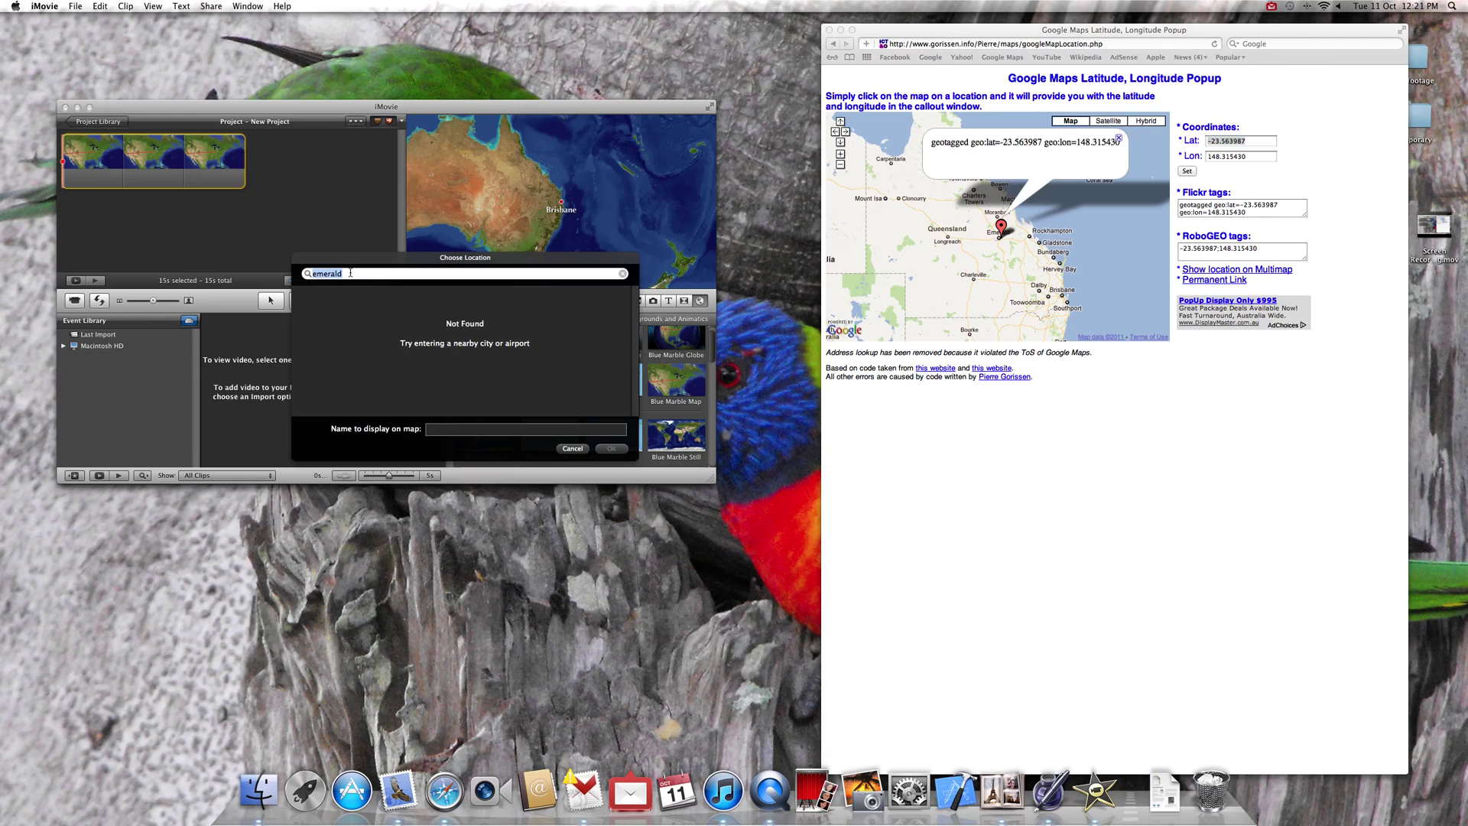
Step: Replace 'emerald' in the location search with the coordinates -23.563987 148.315430
key(BackSpace)
key(super+v)
click(1248, 157)
key(Tab)
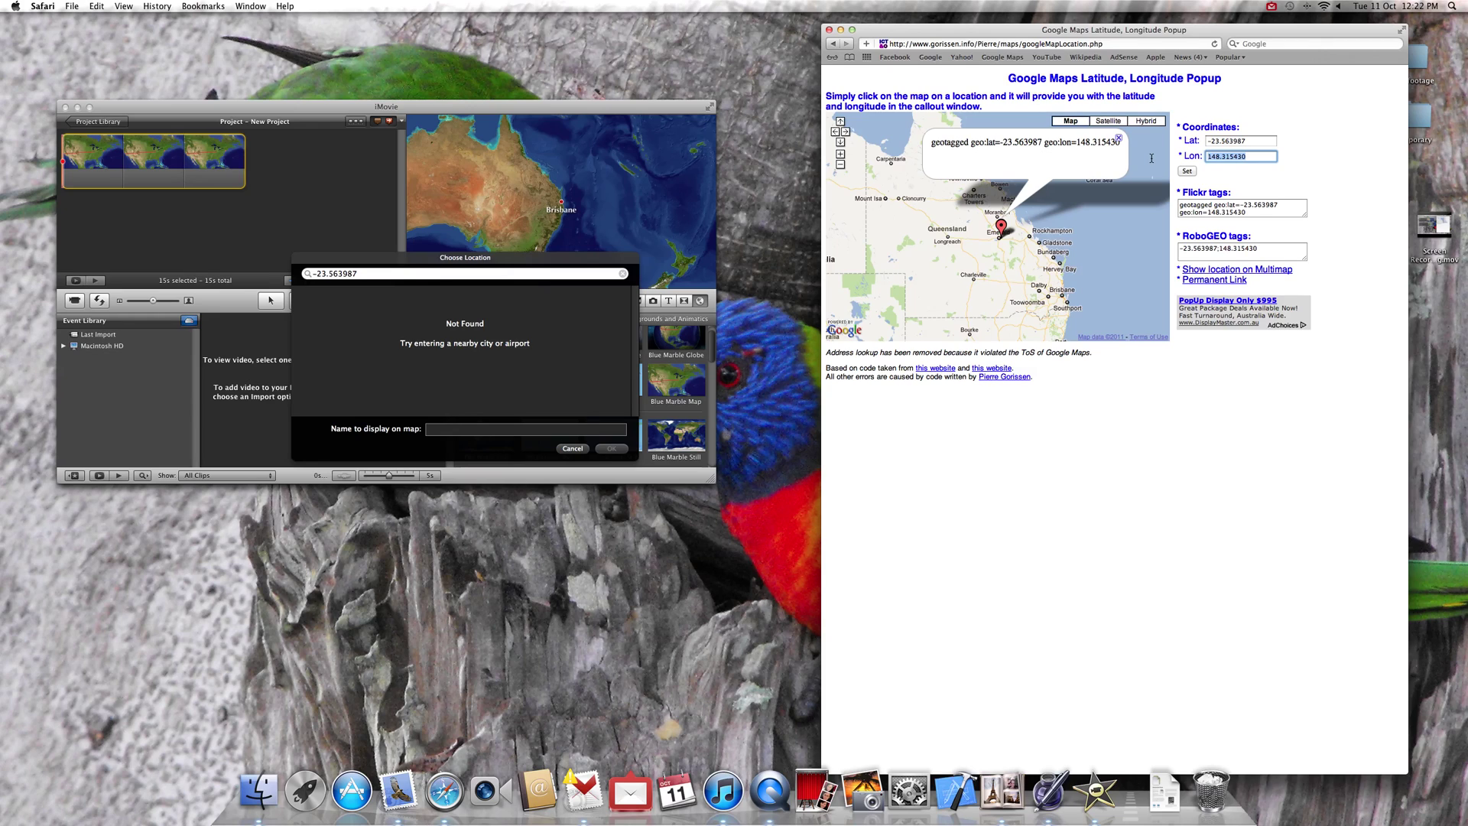
key(super+x)
click(363, 273)
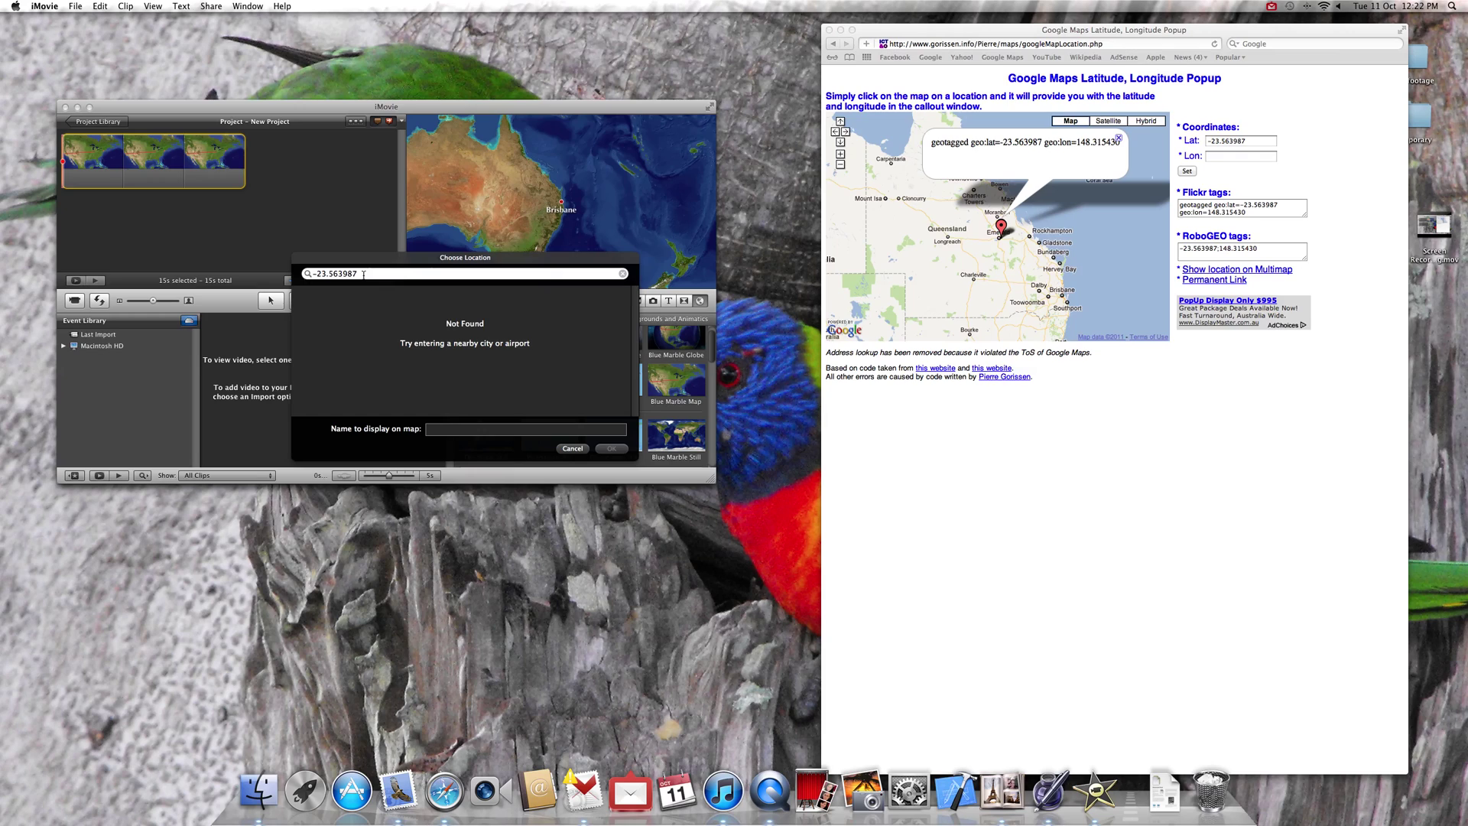
key(super+v)
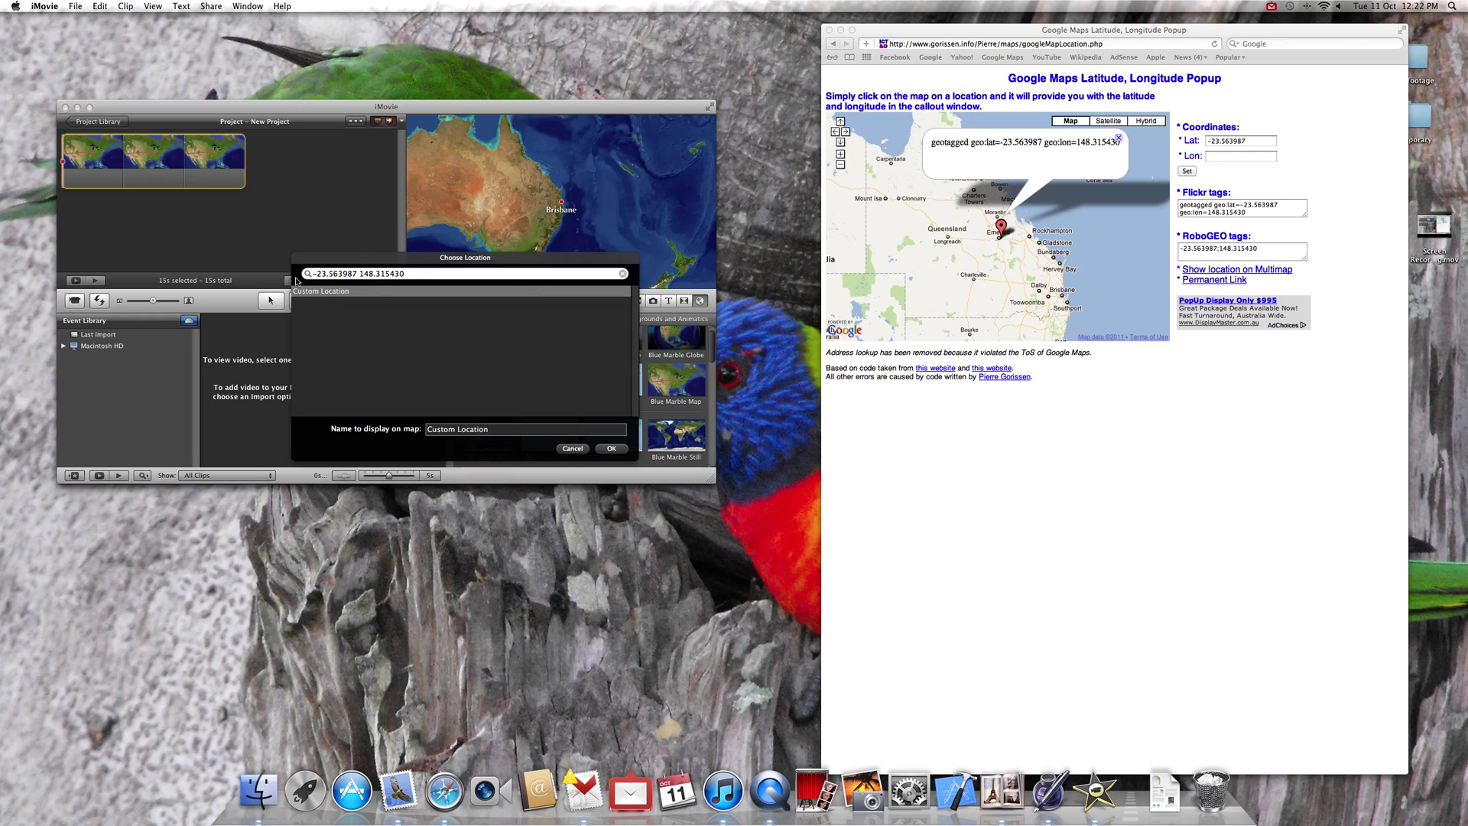
Step: Name the location 'Emerald' and confirm it as the start location
triple_click(501, 432)
key(BackSpace)
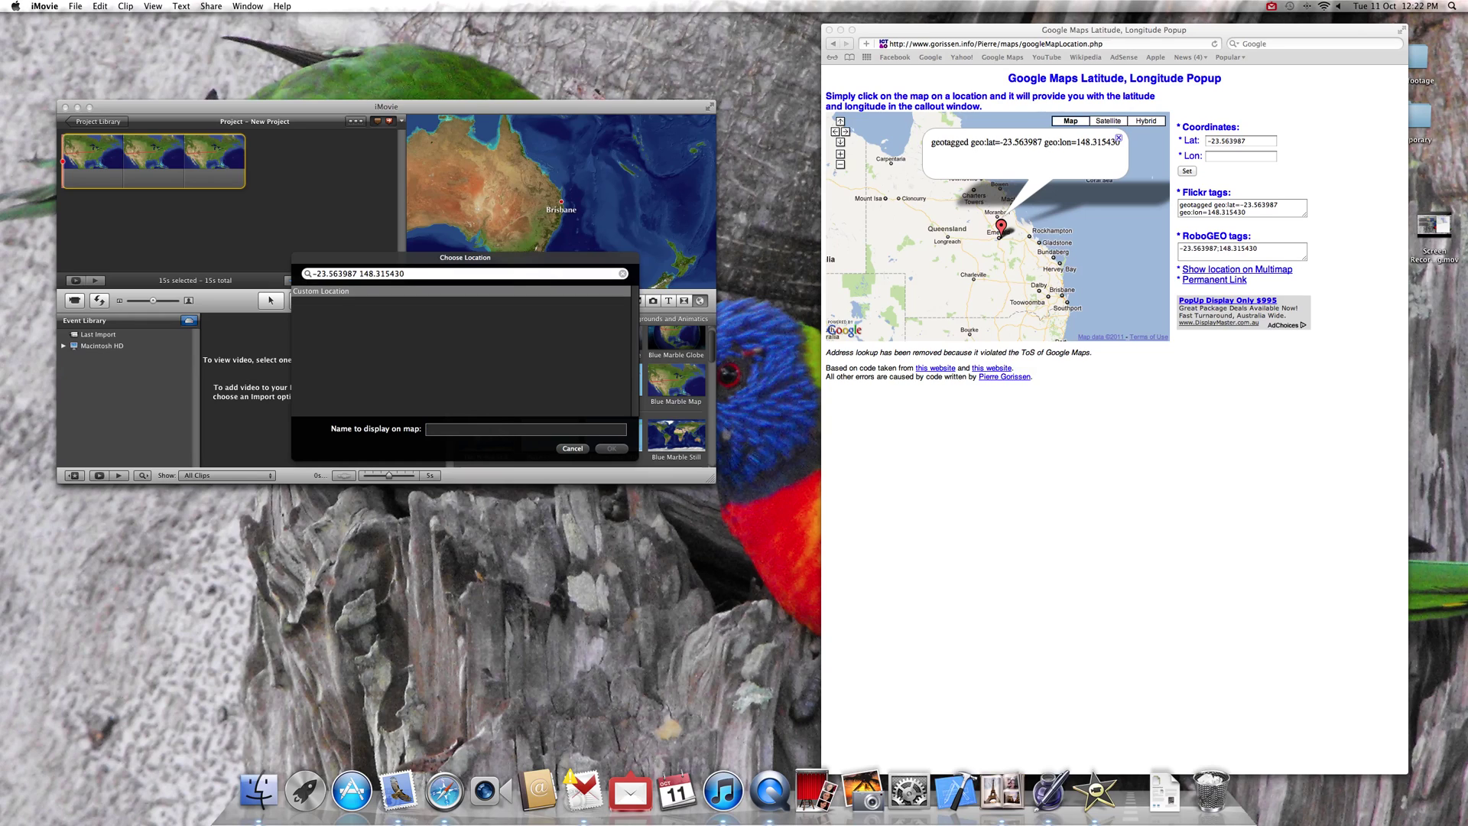
text(Emerald)
click(612, 449)
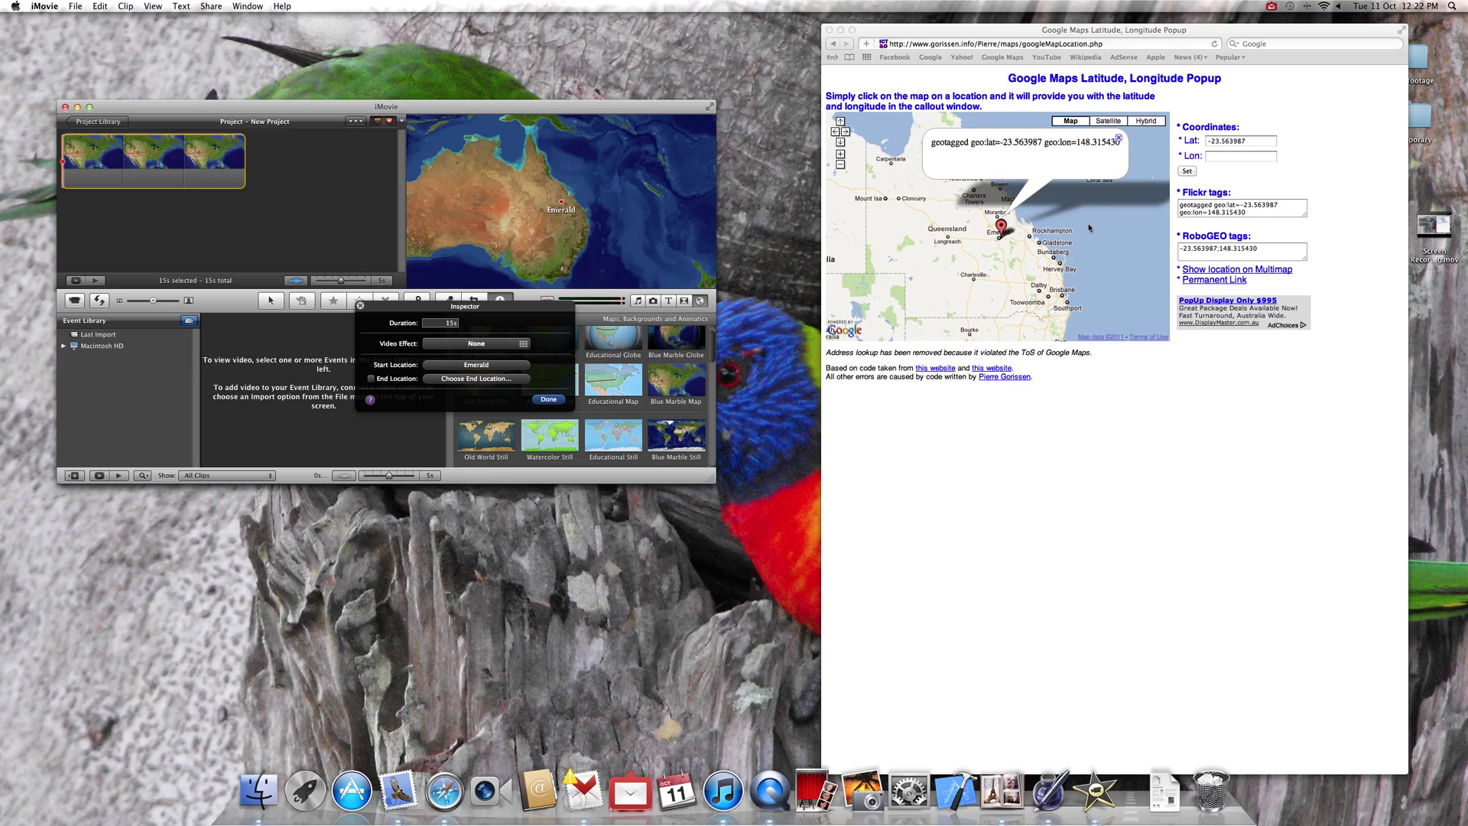
Step: Mark a point near Simpson Desert National Park (-25.700938, 138.339844) and copy its latitude
click(1116, 142)
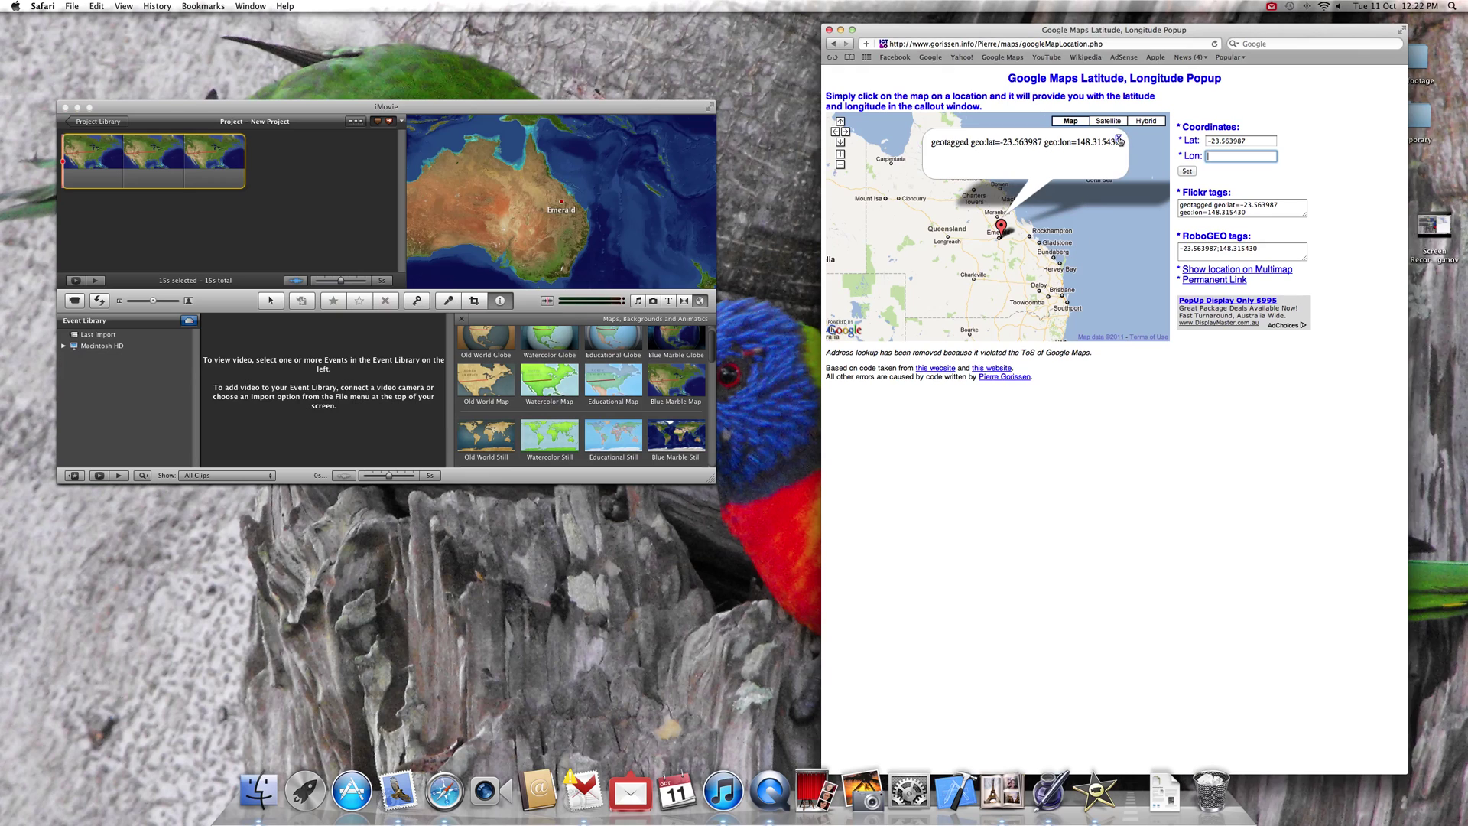
click(840, 153)
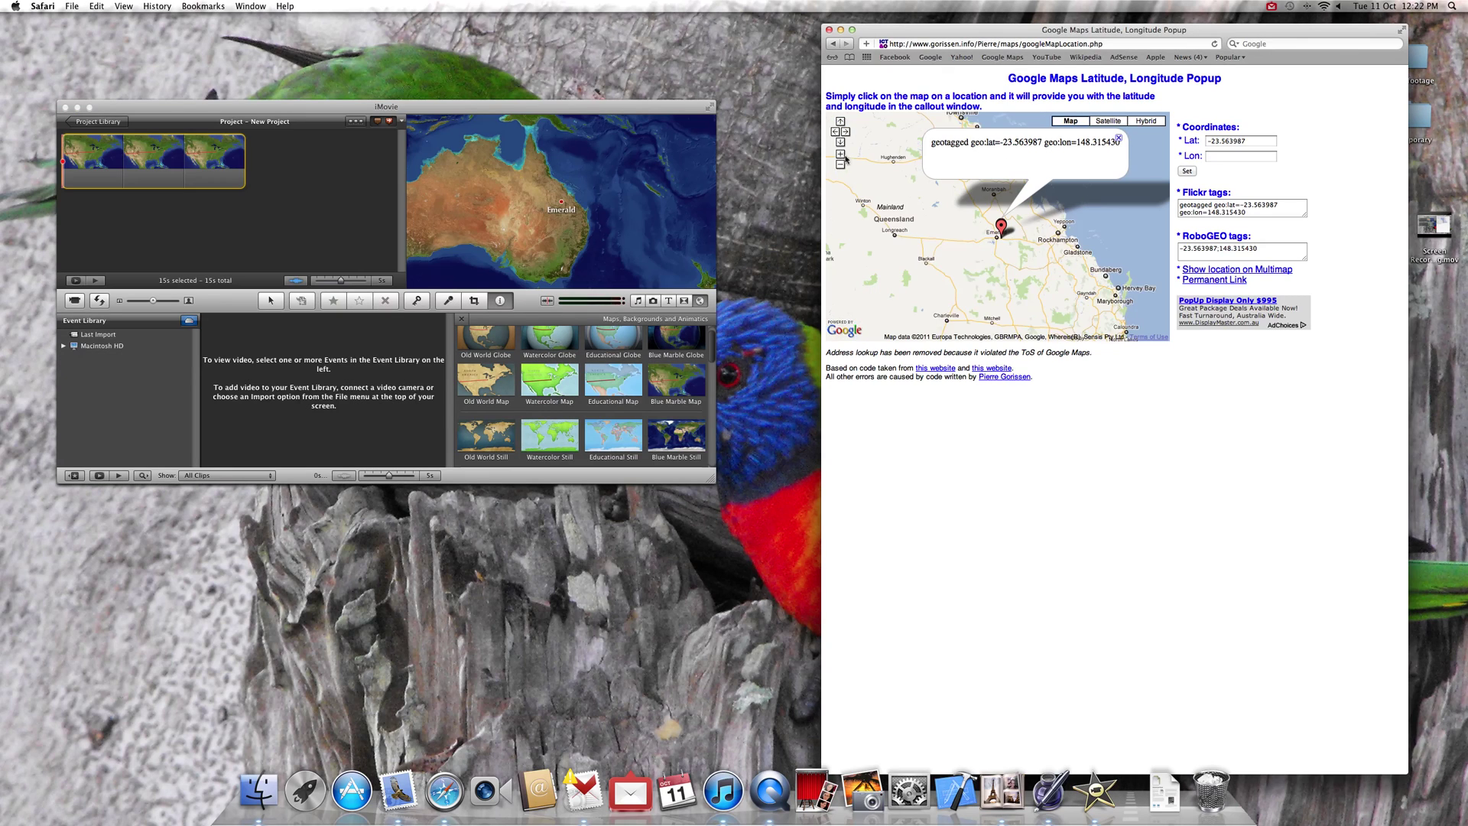
drag(876, 269, 983, 244)
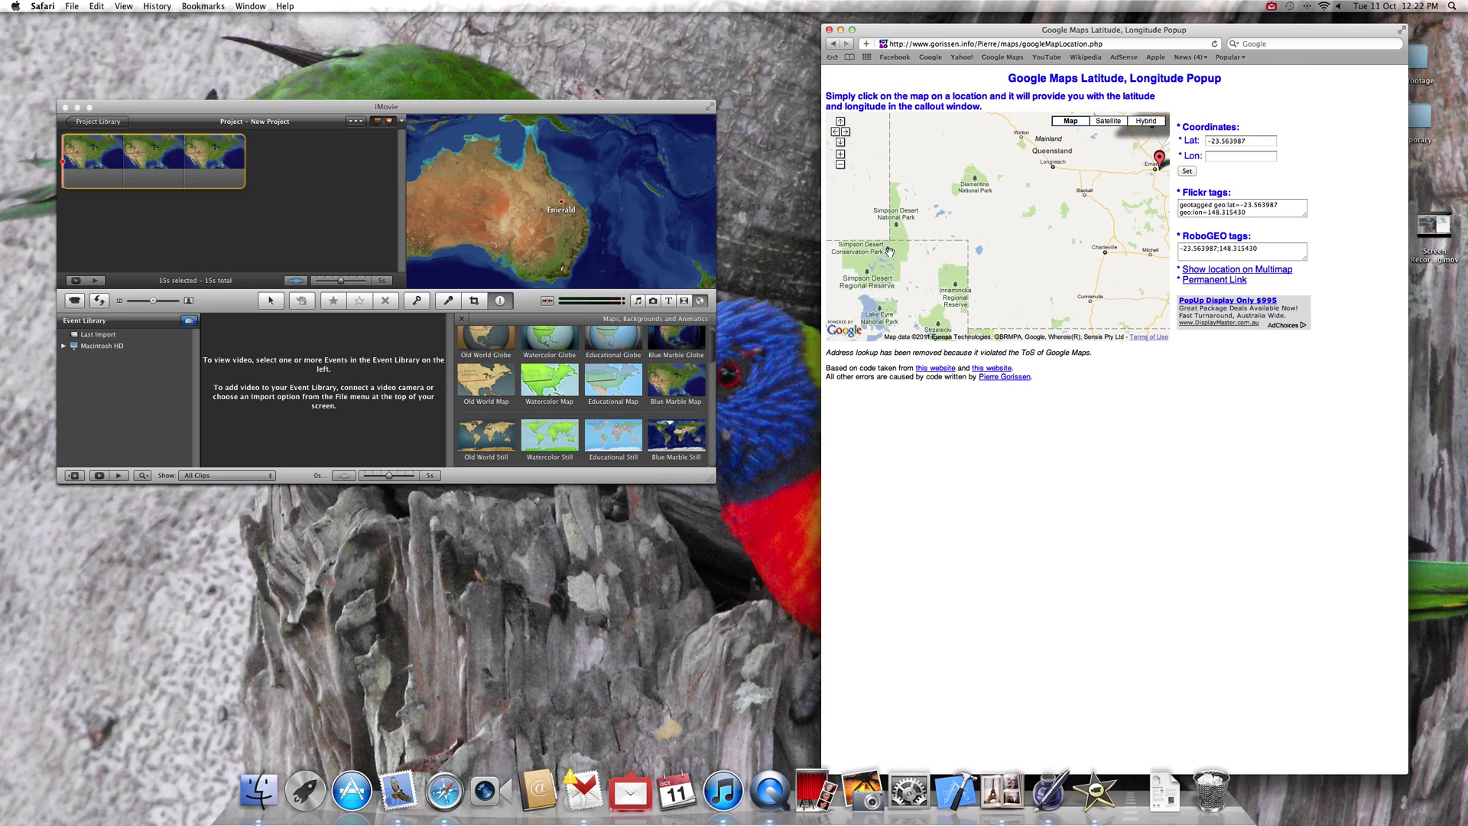
click(899, 232)
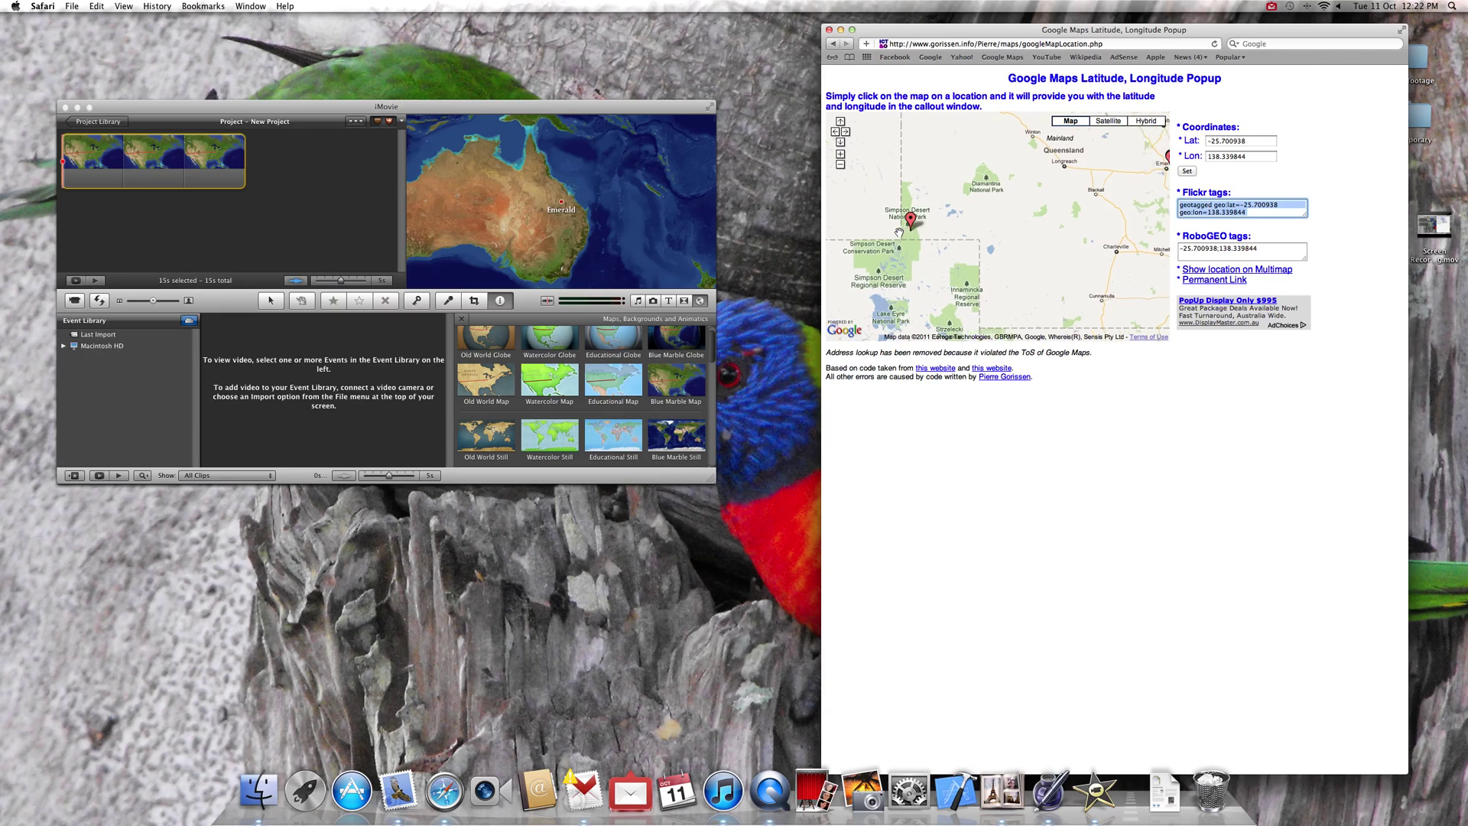
click(1250, 141)
drag(1249, 141, 1210, 139)
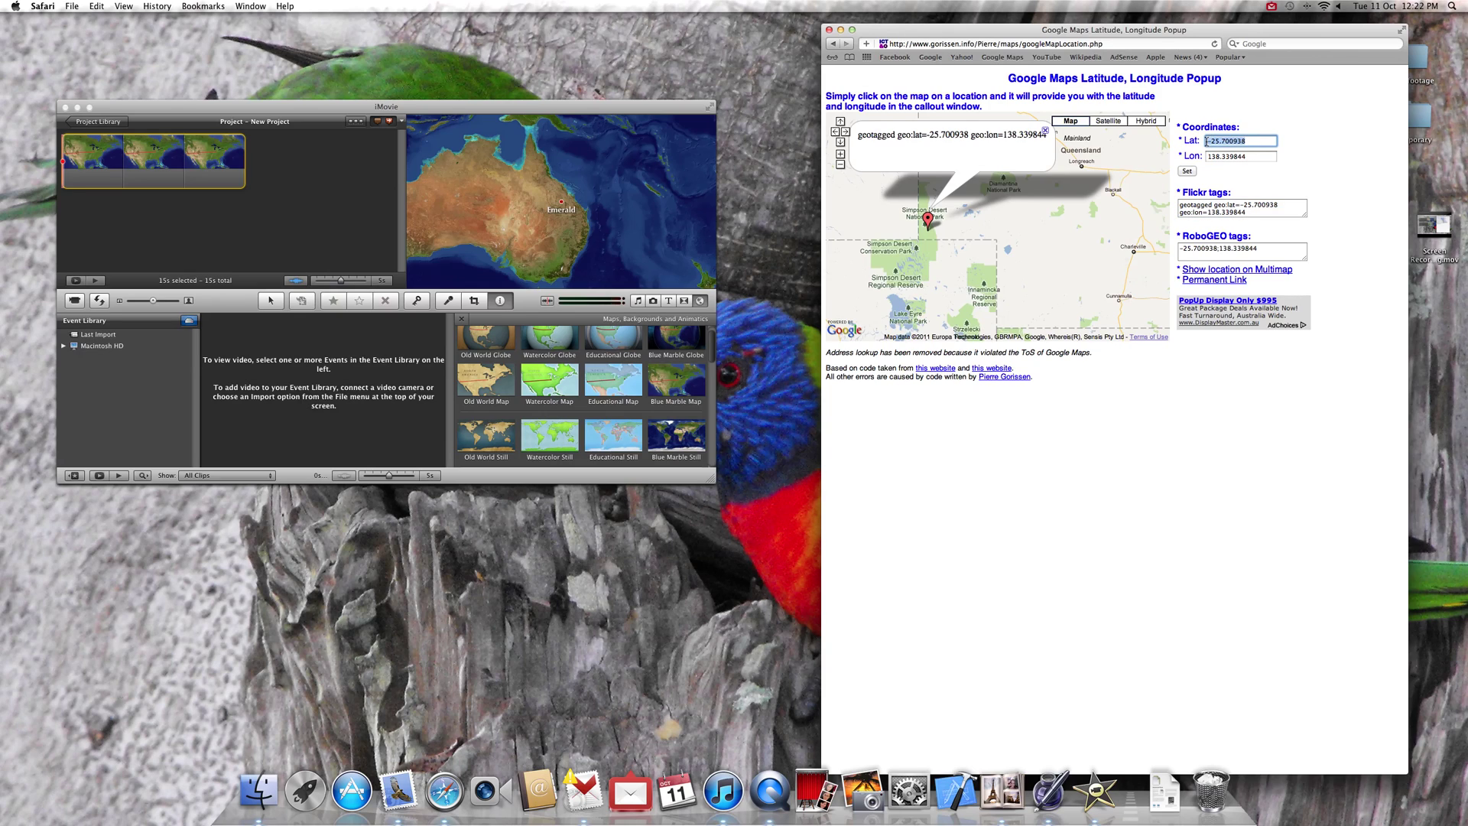
key(super+c)
Step: Enter -25.700938 138.339844 as the end location search and begin naming it 'Simpson Secret base'
double_click(178, 184)
click(475, 378)
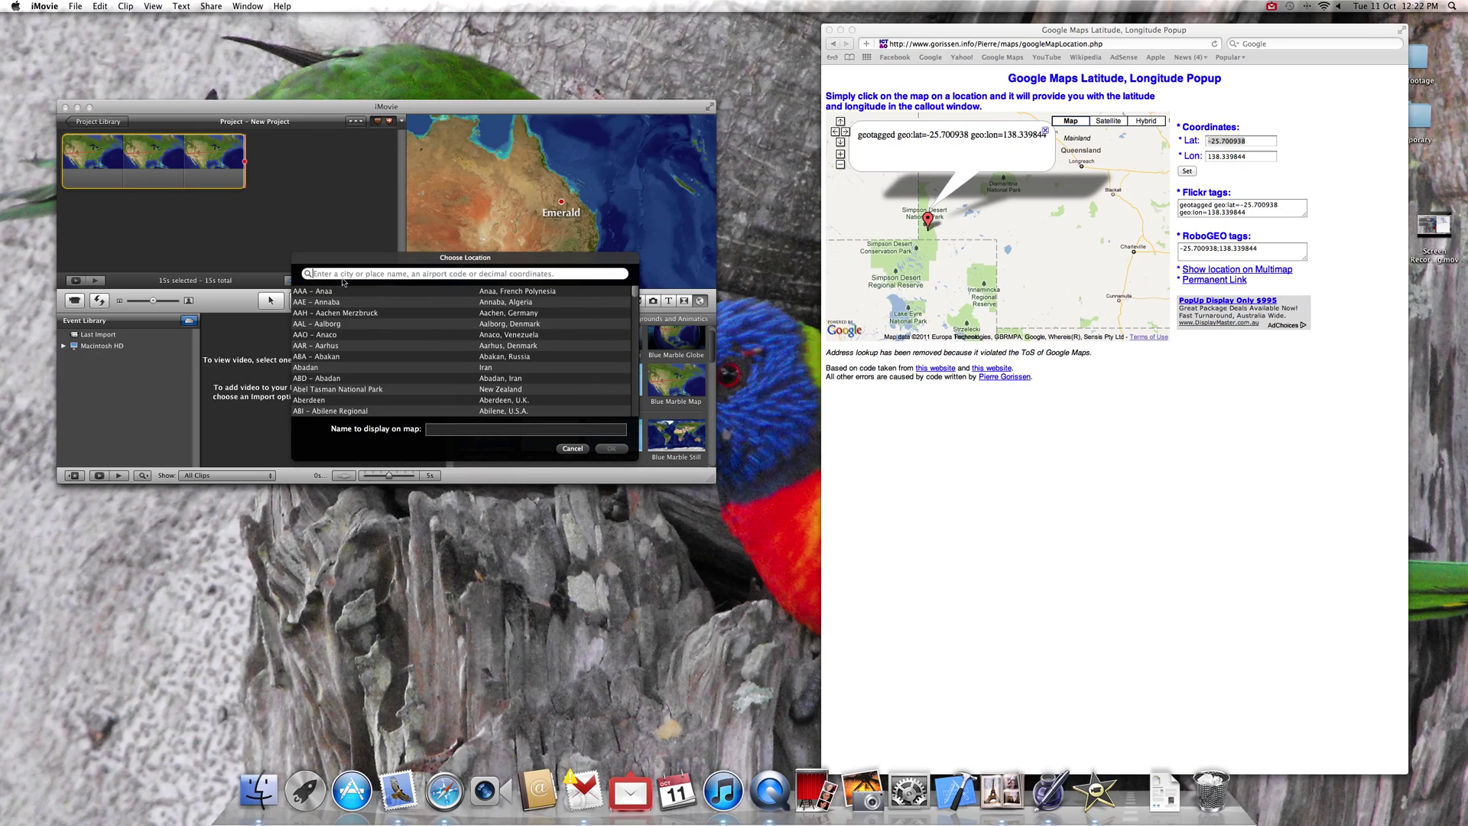
key(super+v)
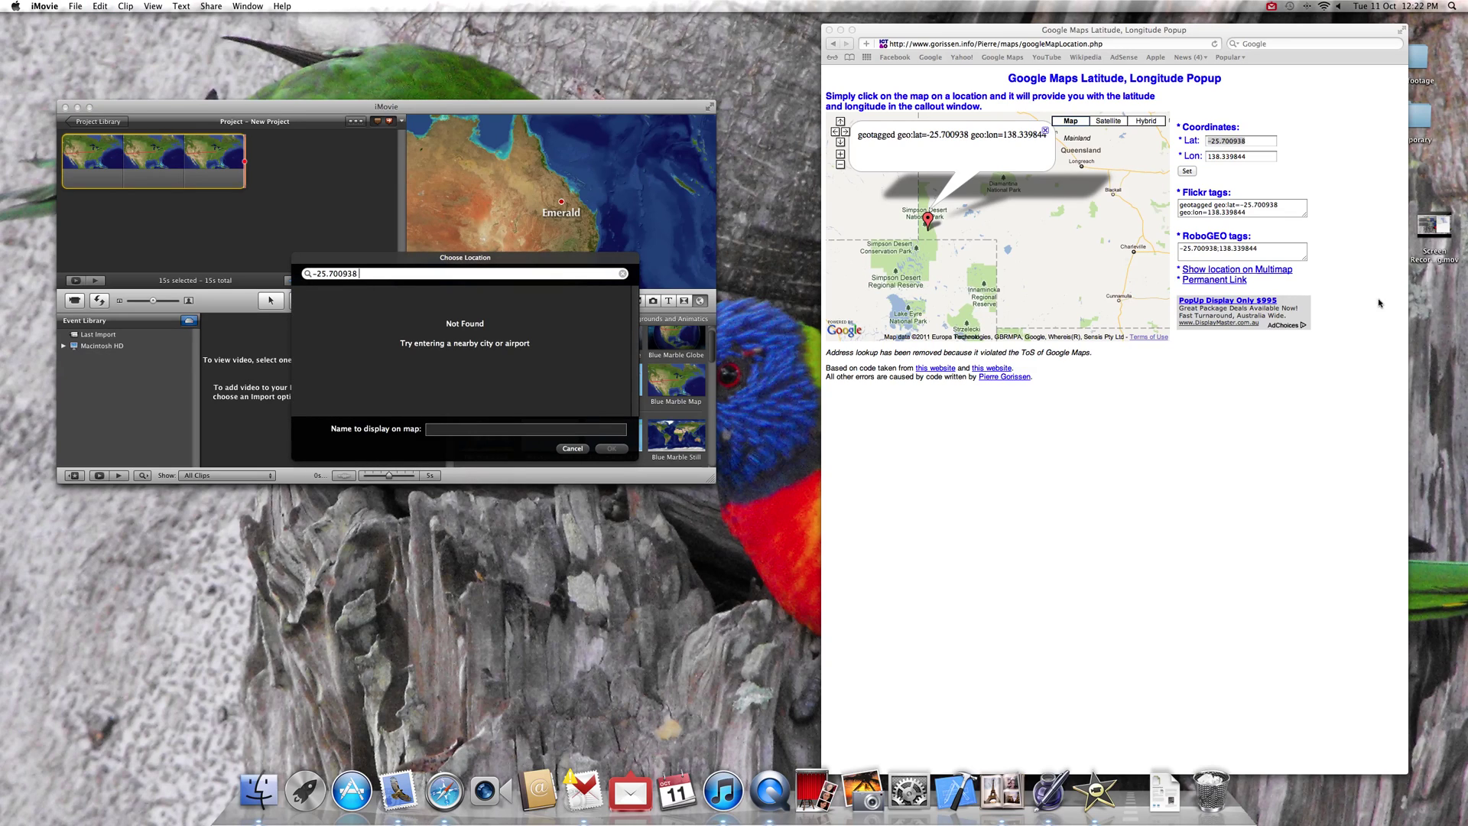
click(1258, 159)
drag(1258, 159, 1186, 154)
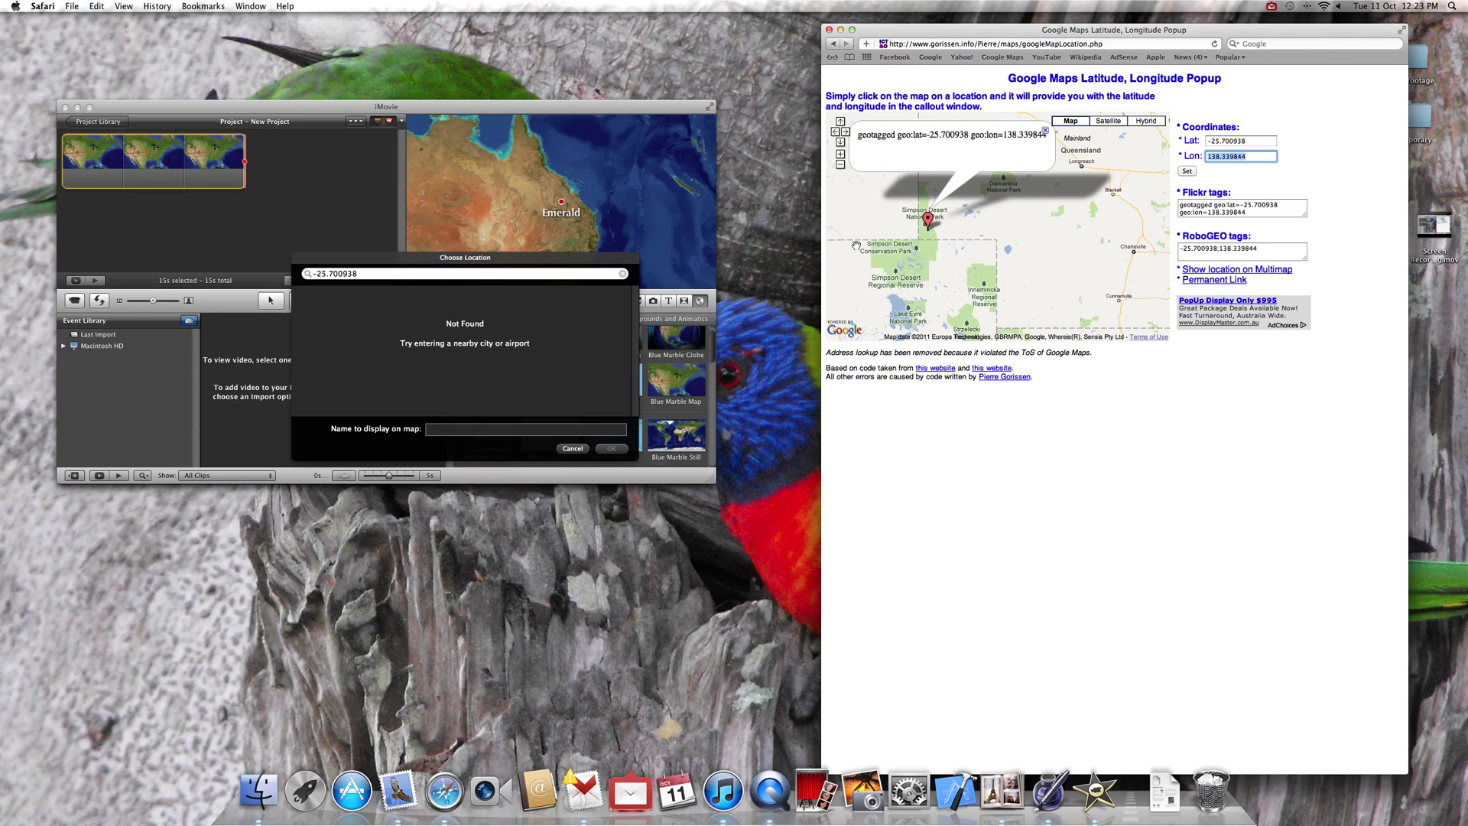
click(385, 285)
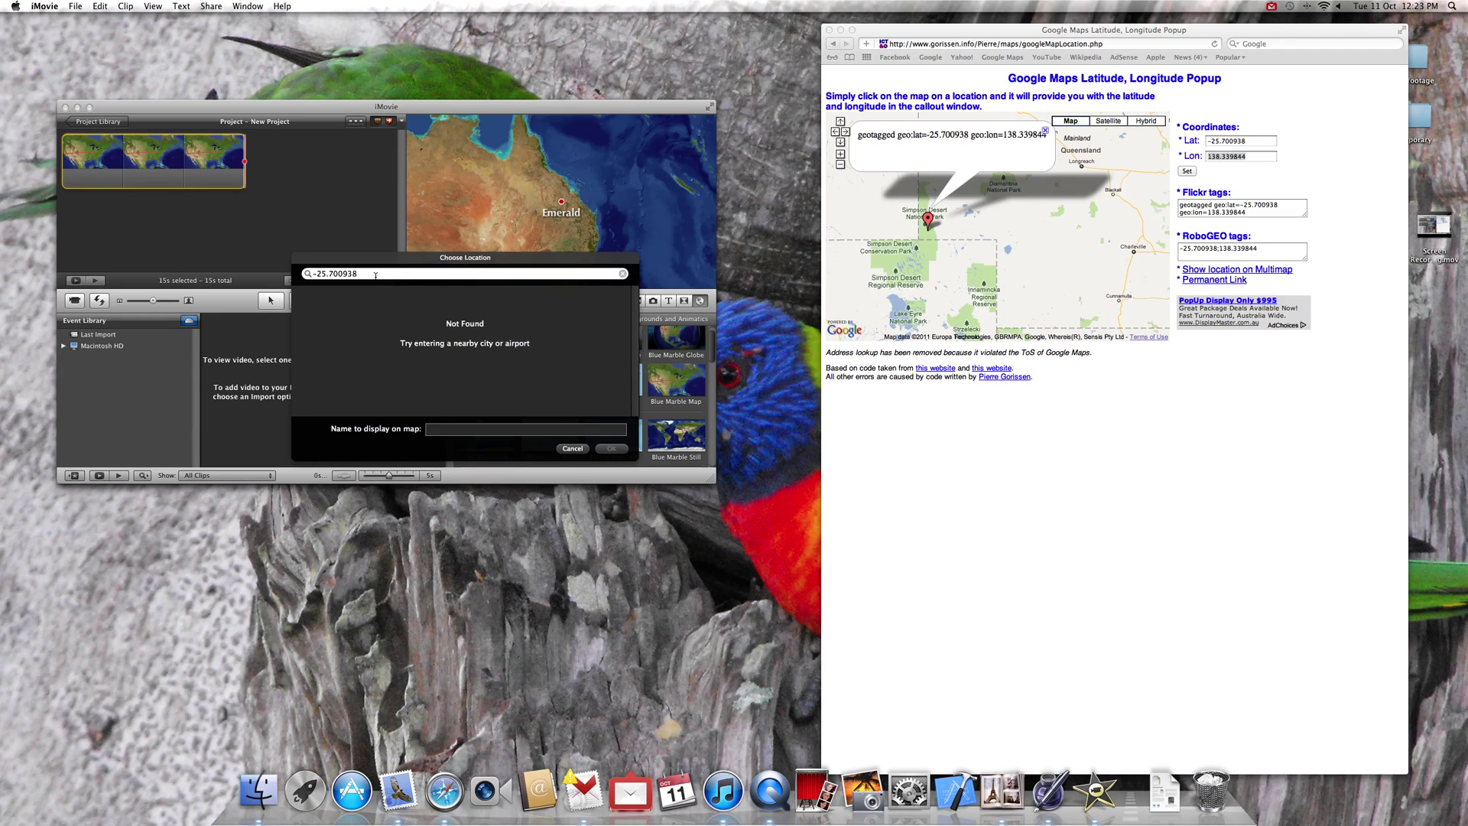
key(super+v)
click(520, 429)
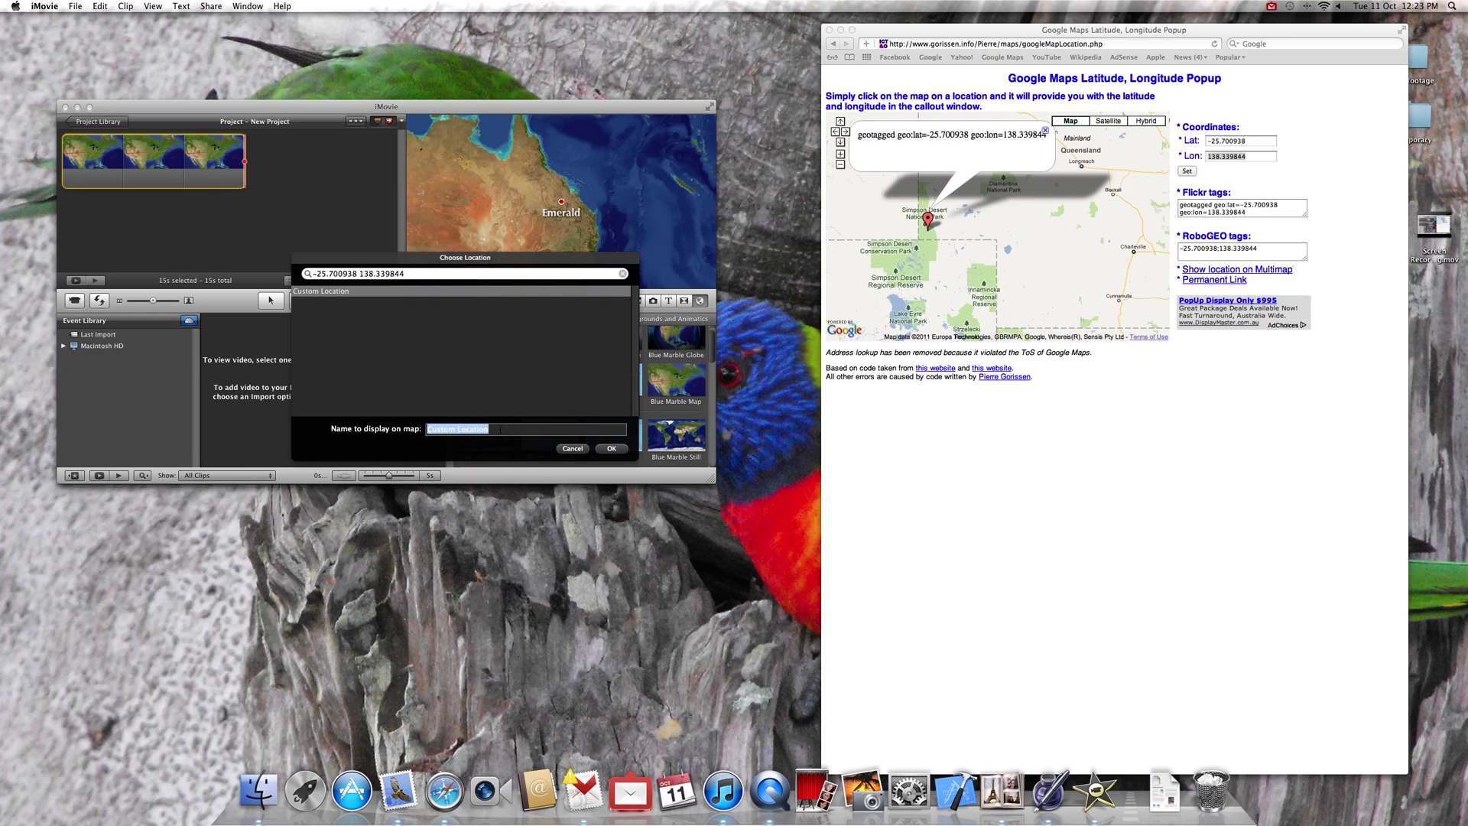
text(Simpson Secret base)
Step: Confirm 'Simpson Secret base' as the end location, creating a 1036 km route from Emerald
click(609, 451)
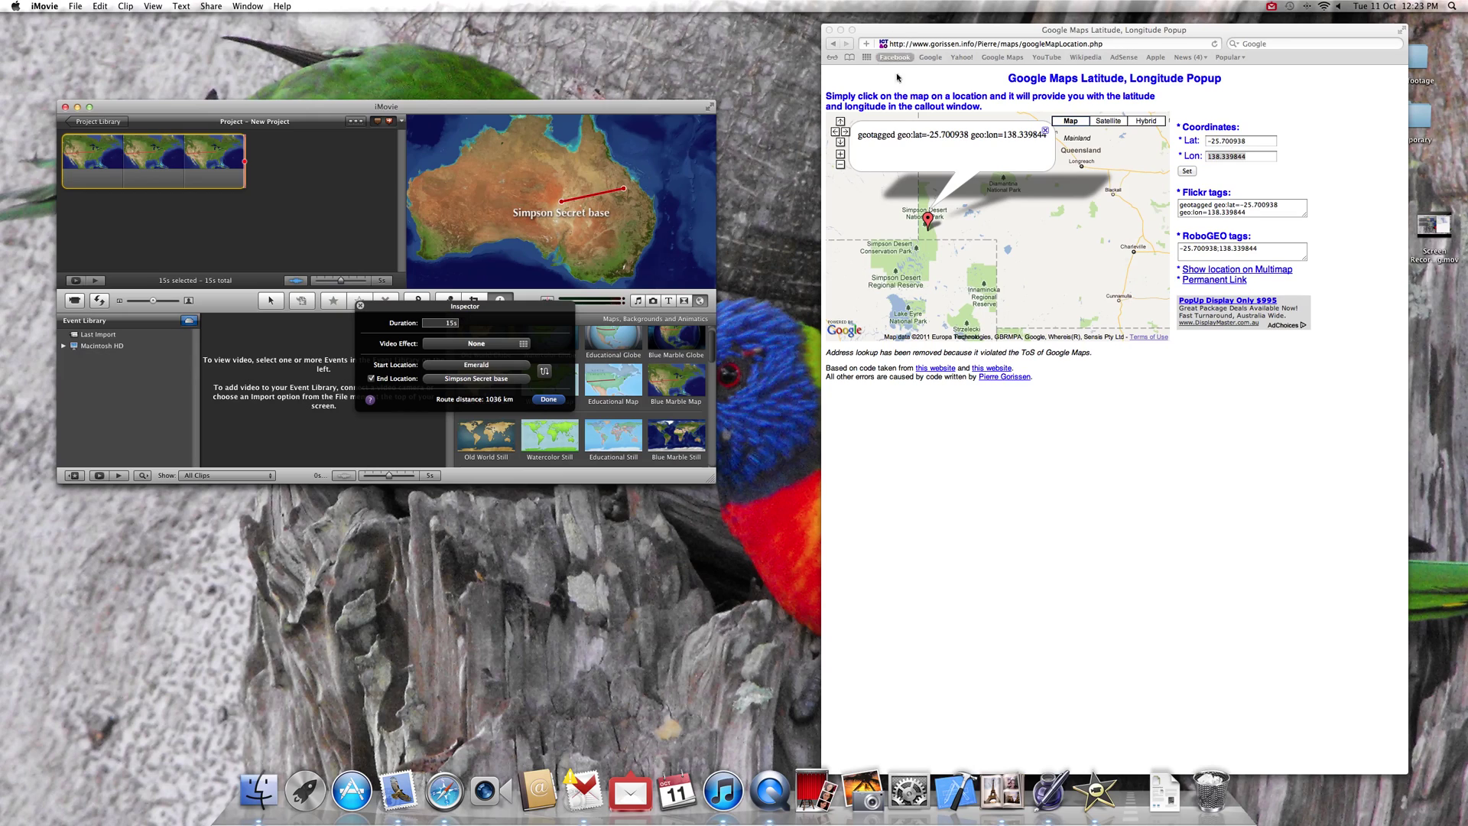
Step: Close the clip settings and preview the map animation from Emerald
click(549, 399)
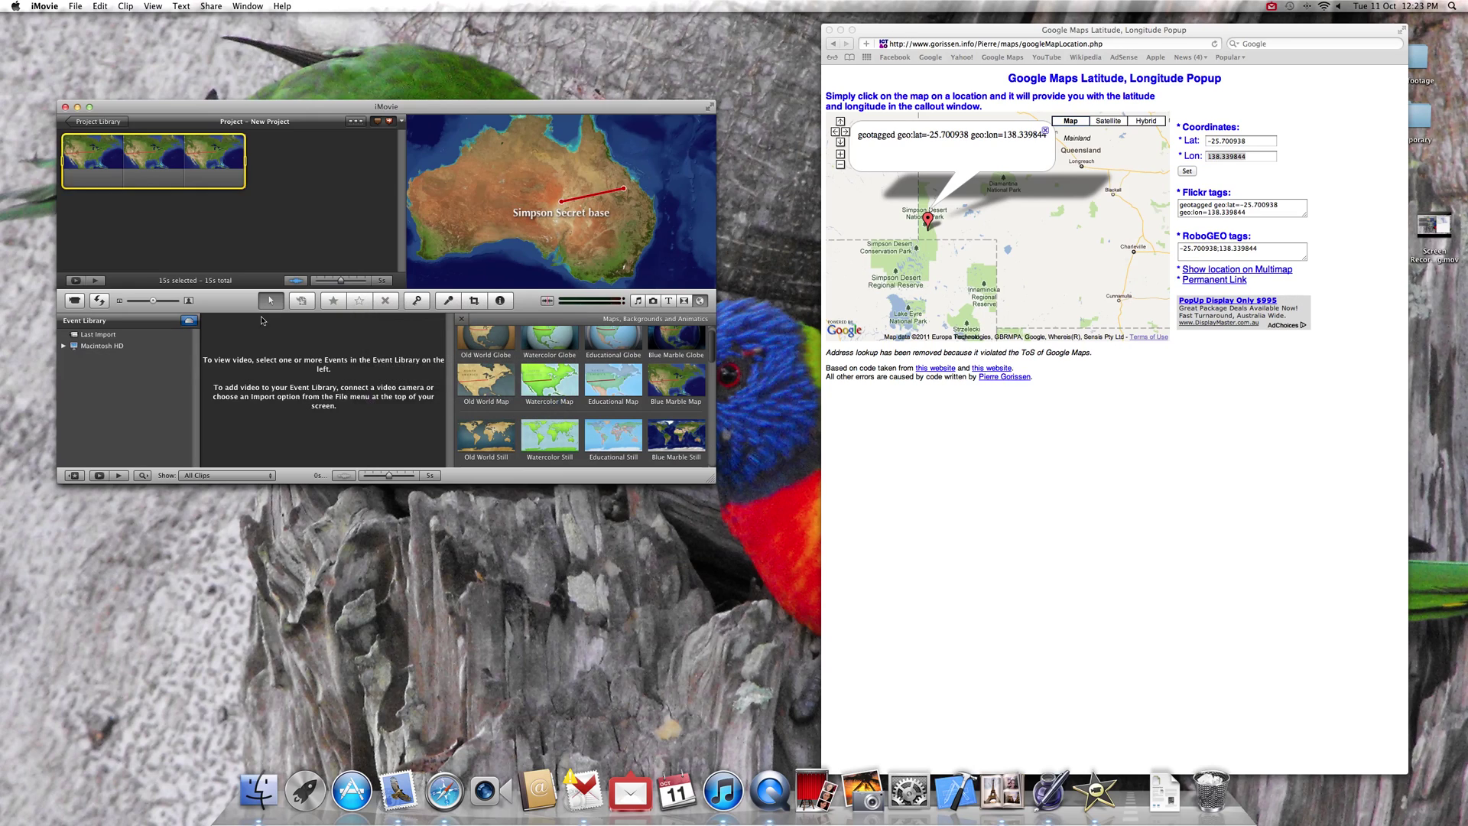
mouse_move(65, 150)
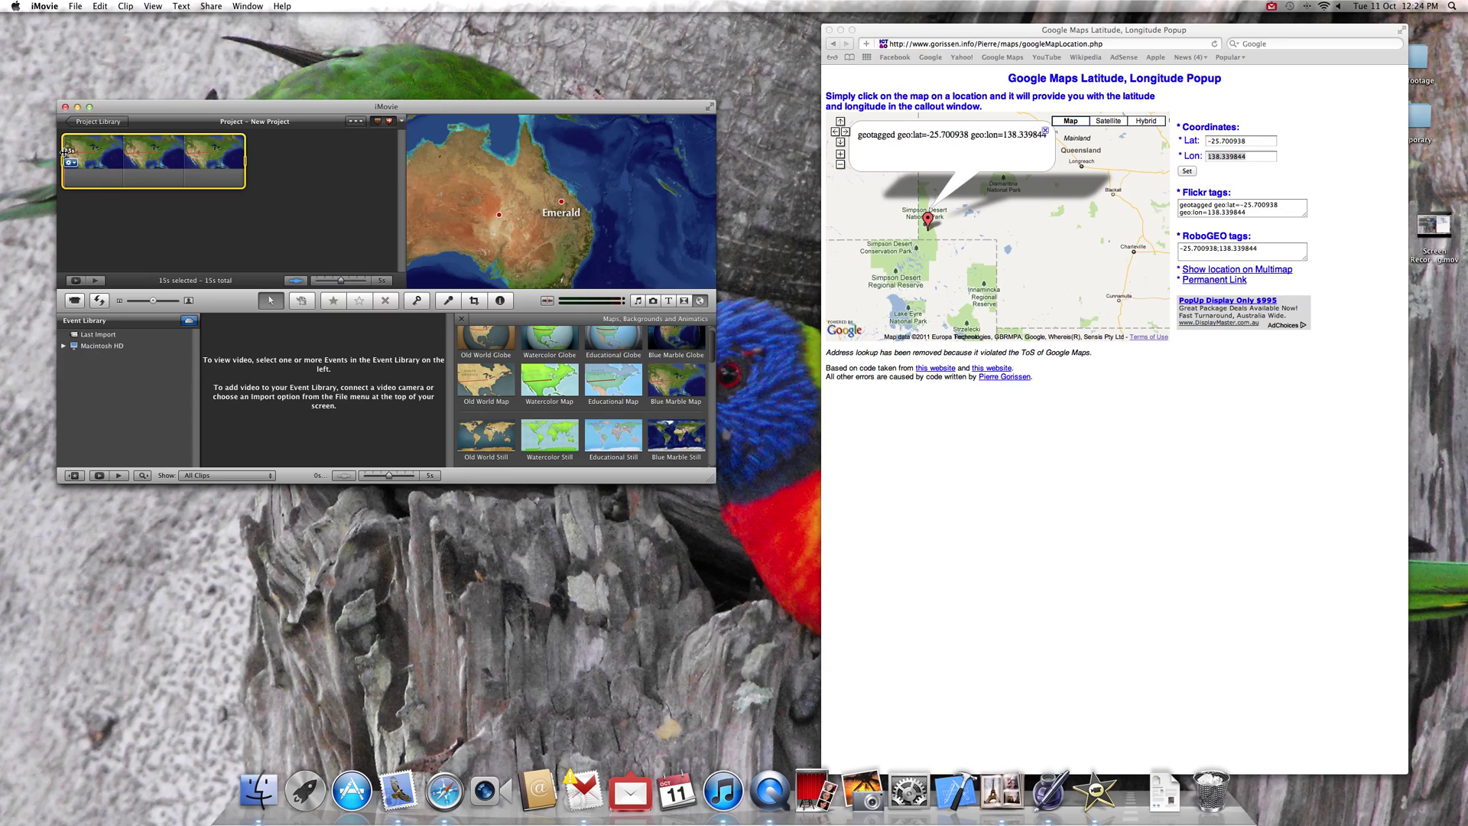
key(space)
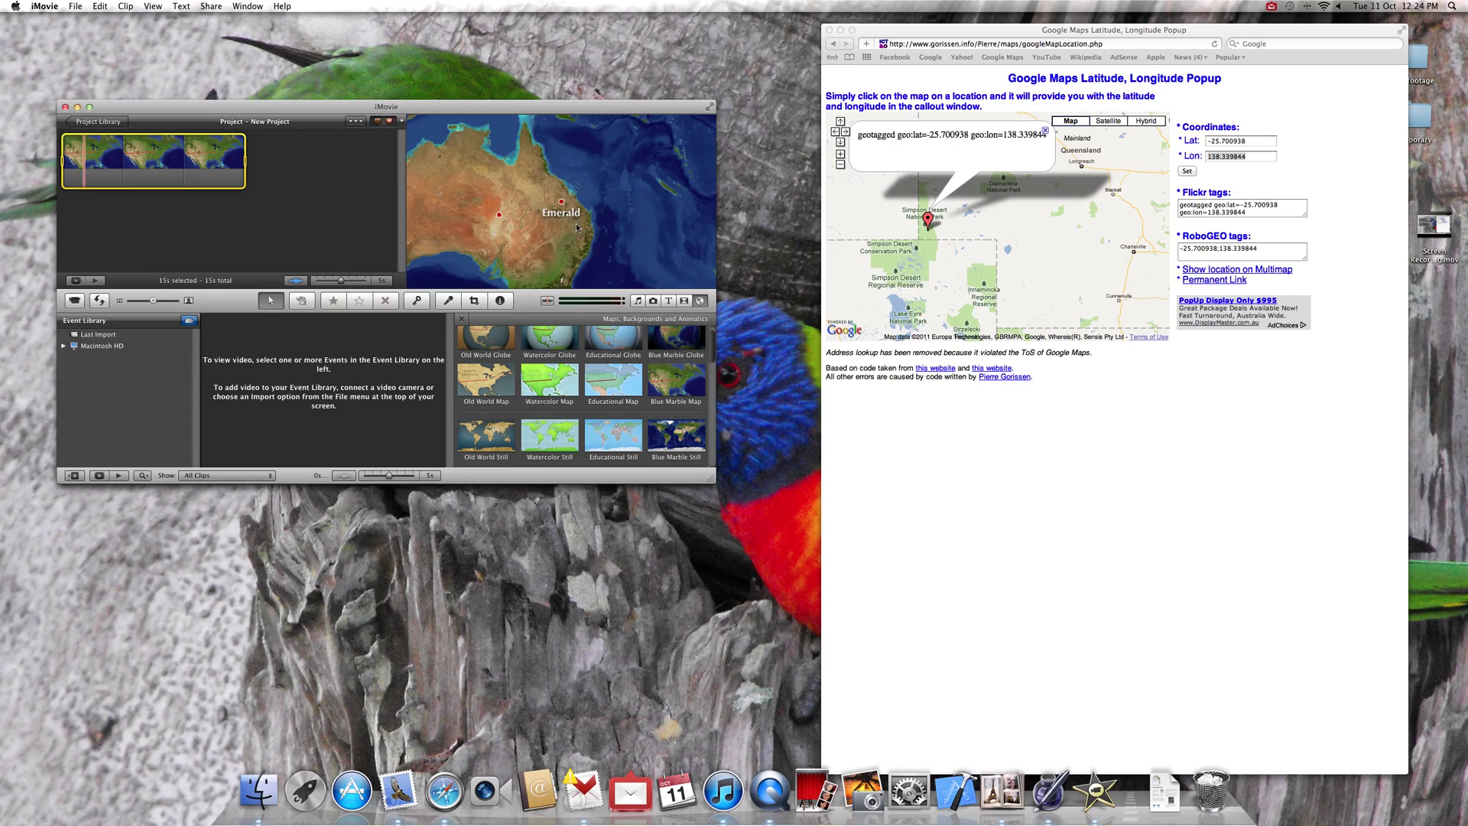